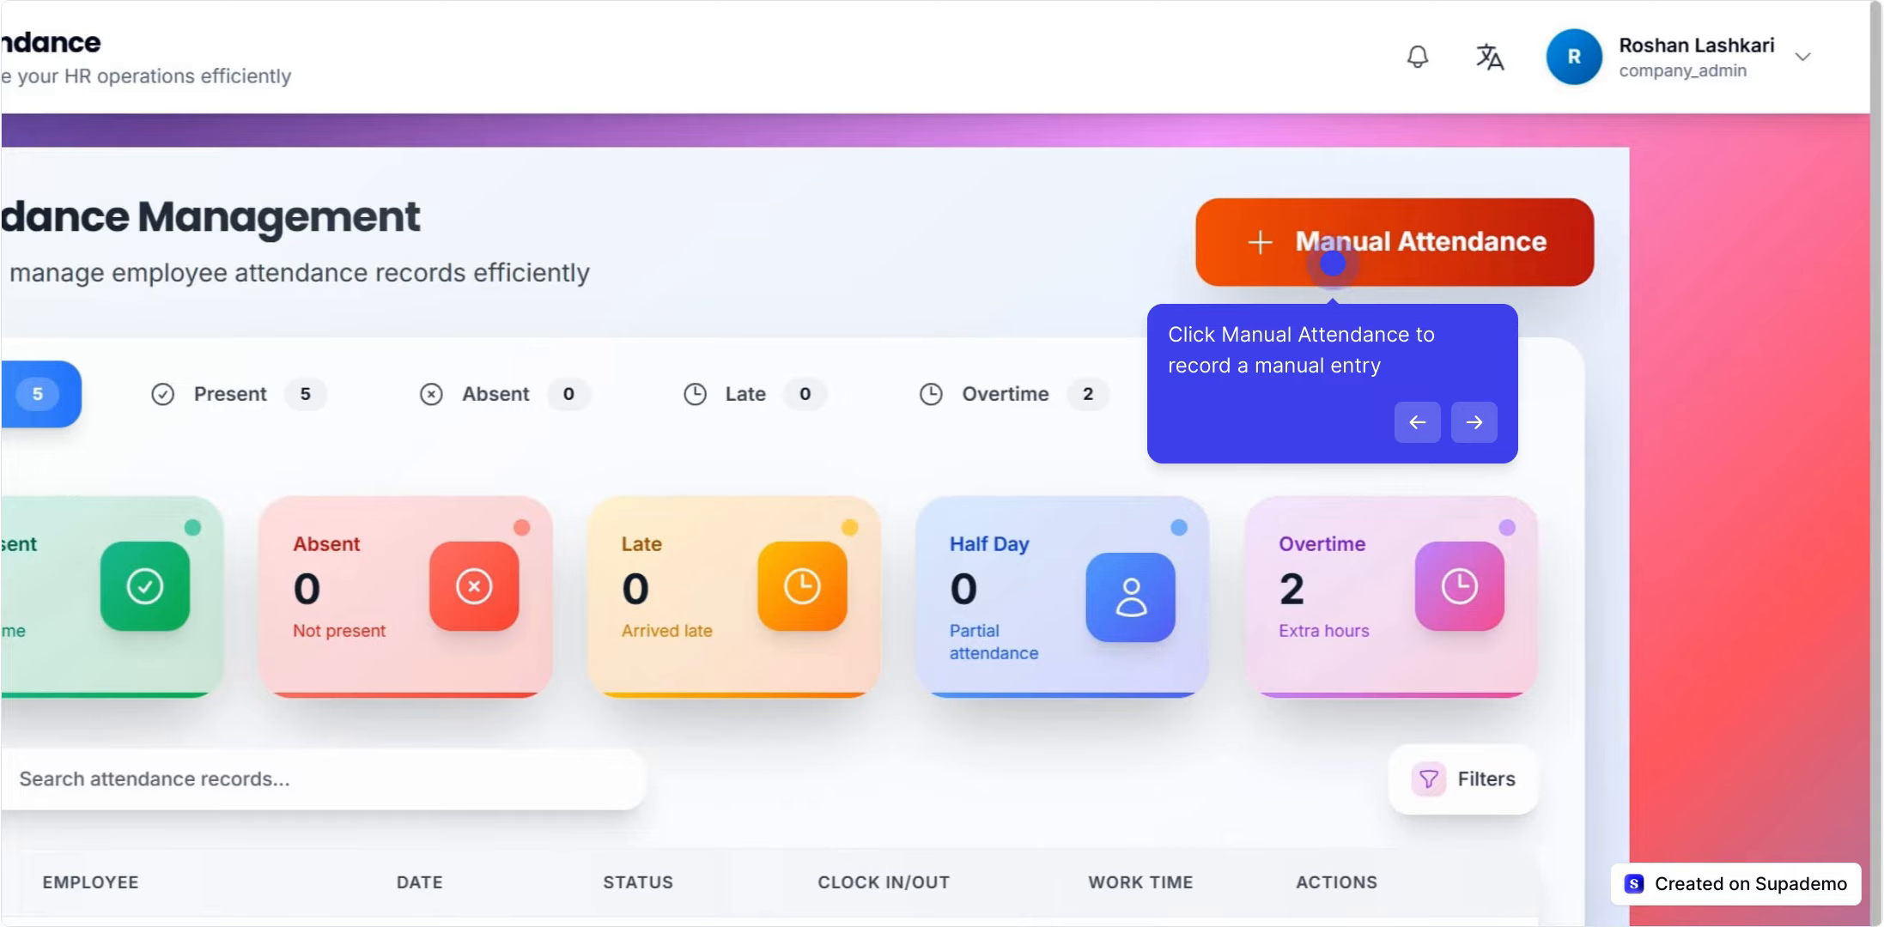
- Start a manual attendance record and select the second employee listed in the search results
click(1332, 264)
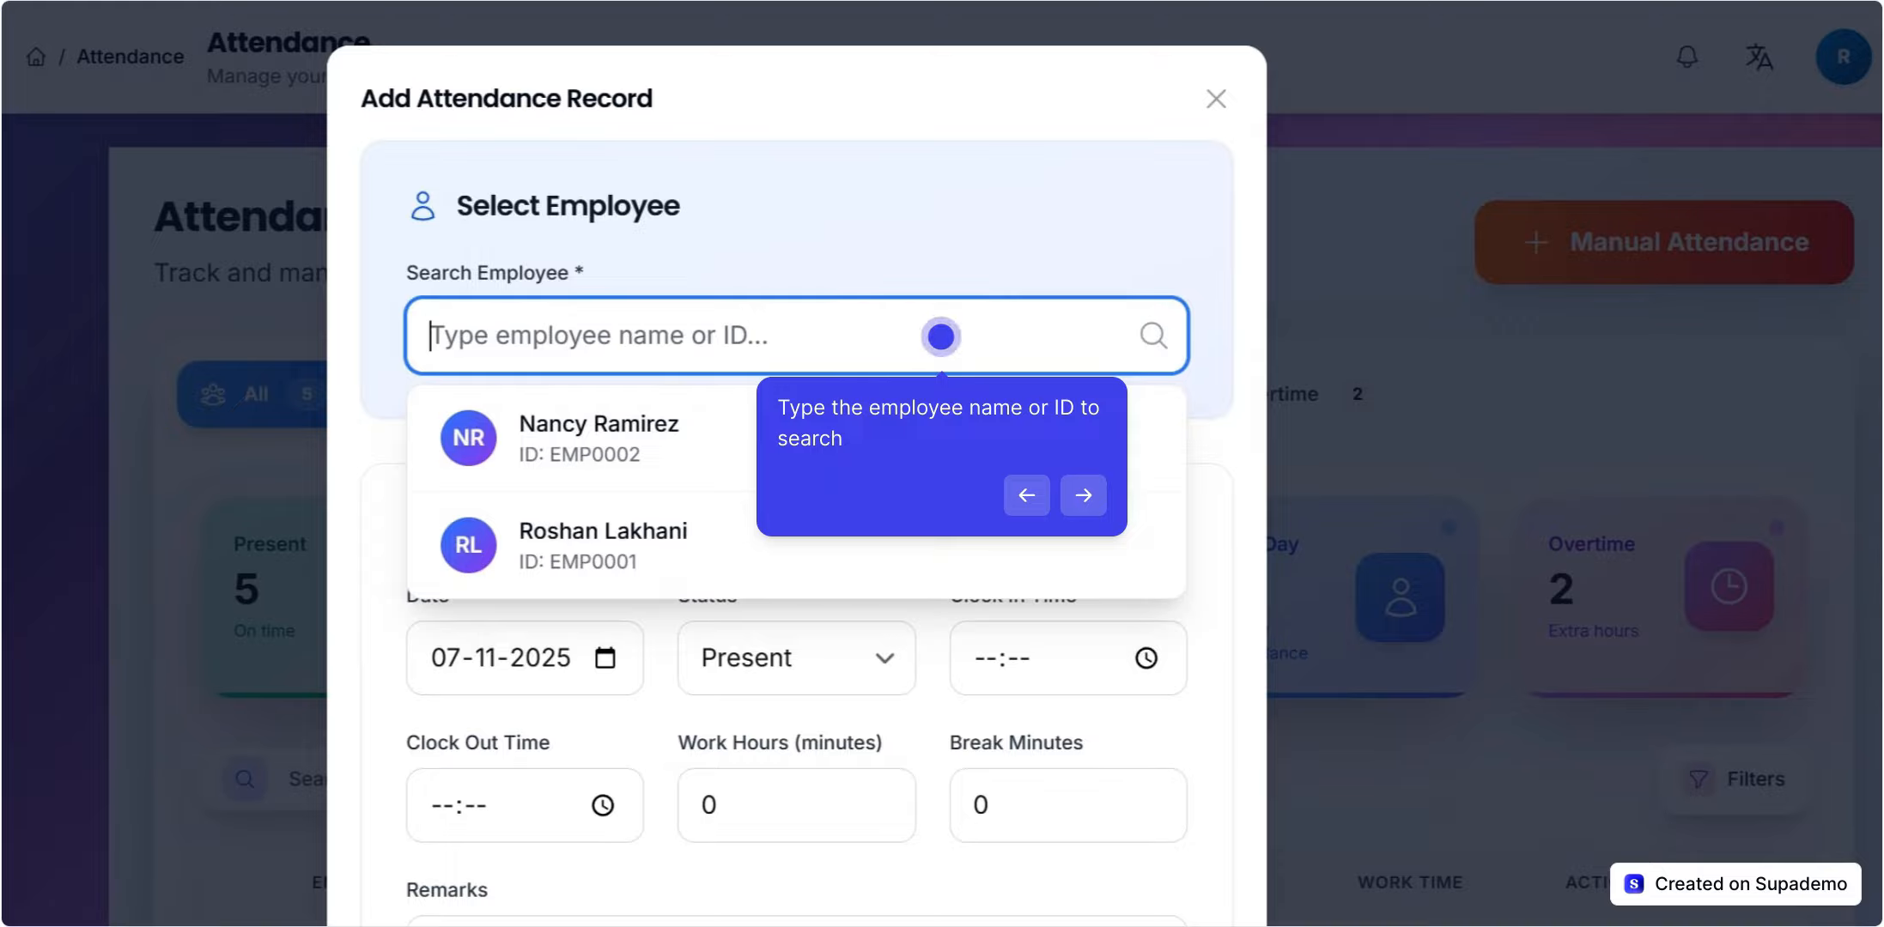
click(940, 336)
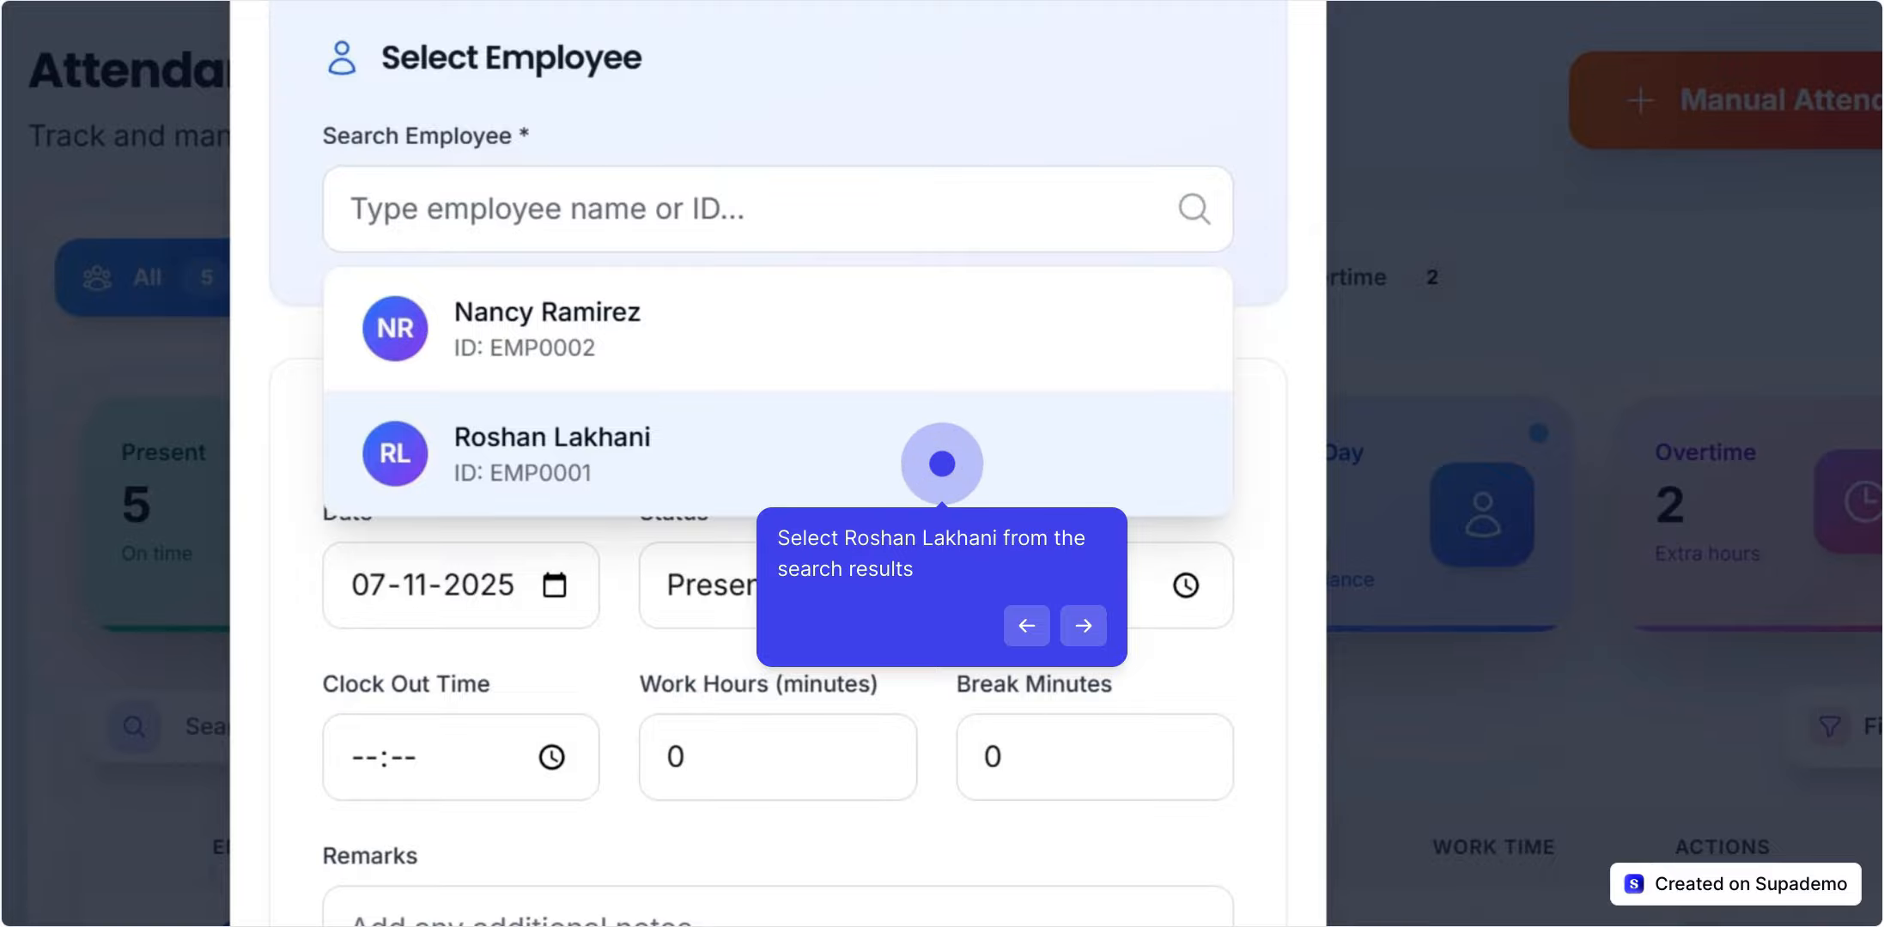
click(942, 464)
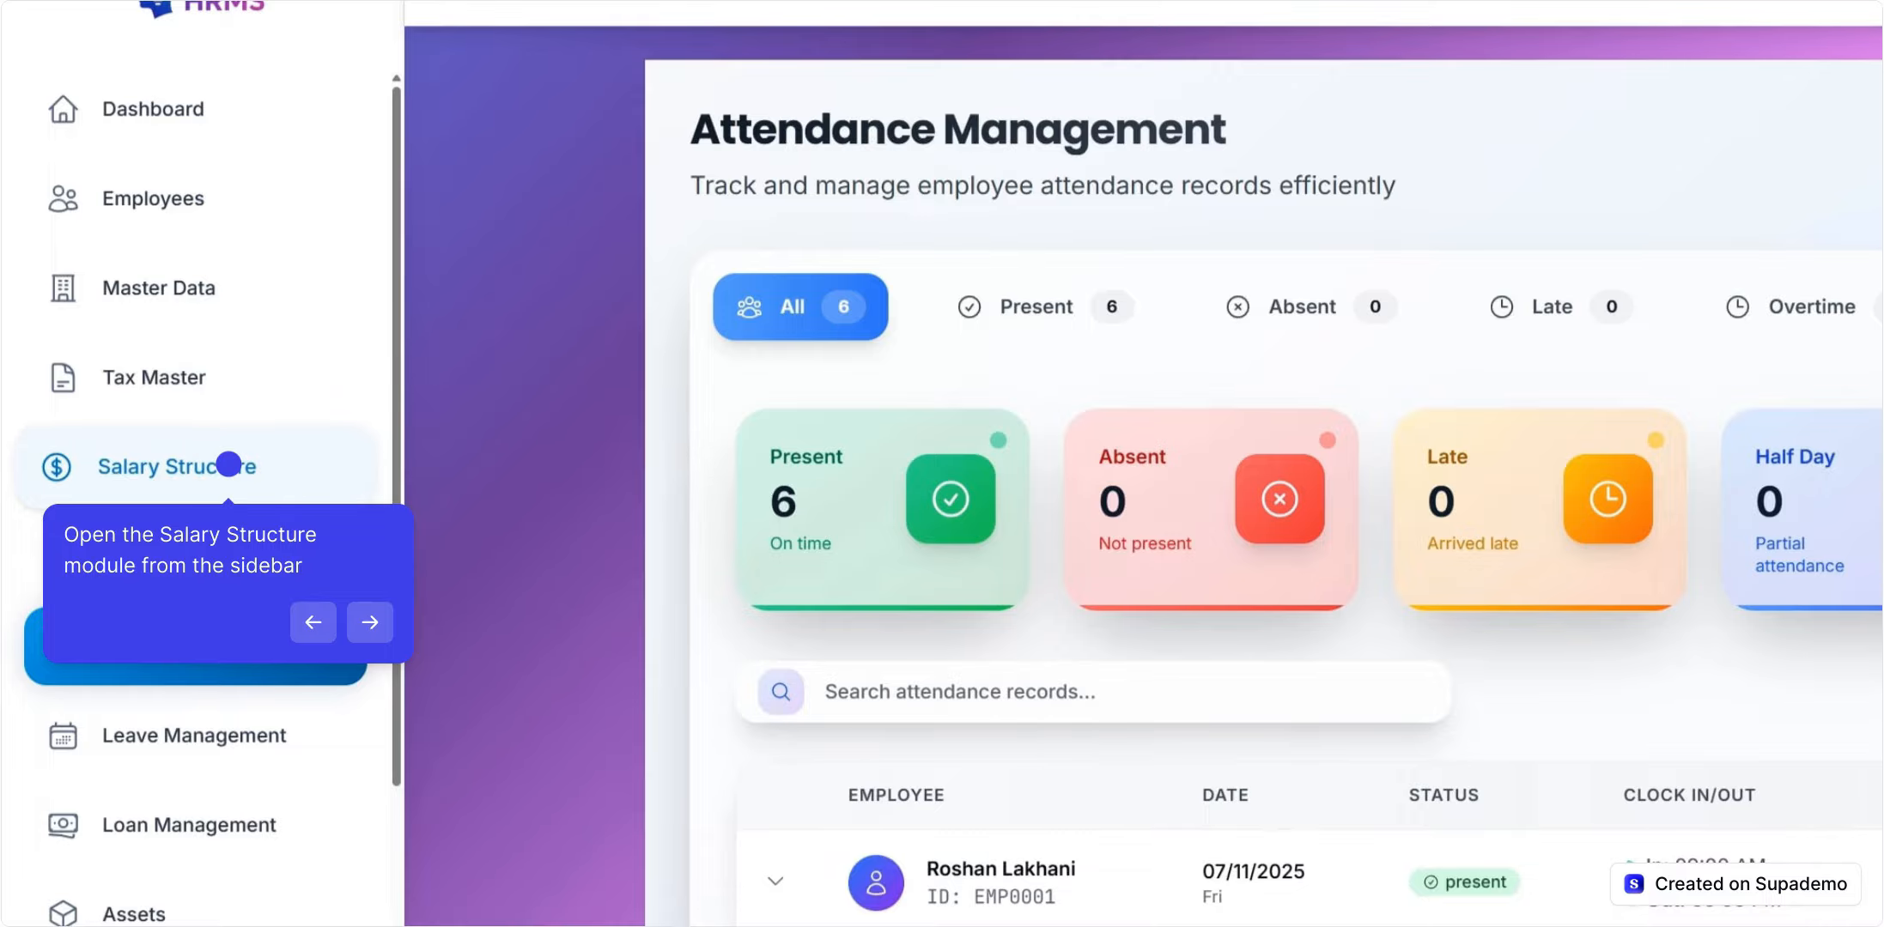
- View the Salary Calculator for the Standard Salary Structure and close it without calculating a breakdown
click(229, 465)
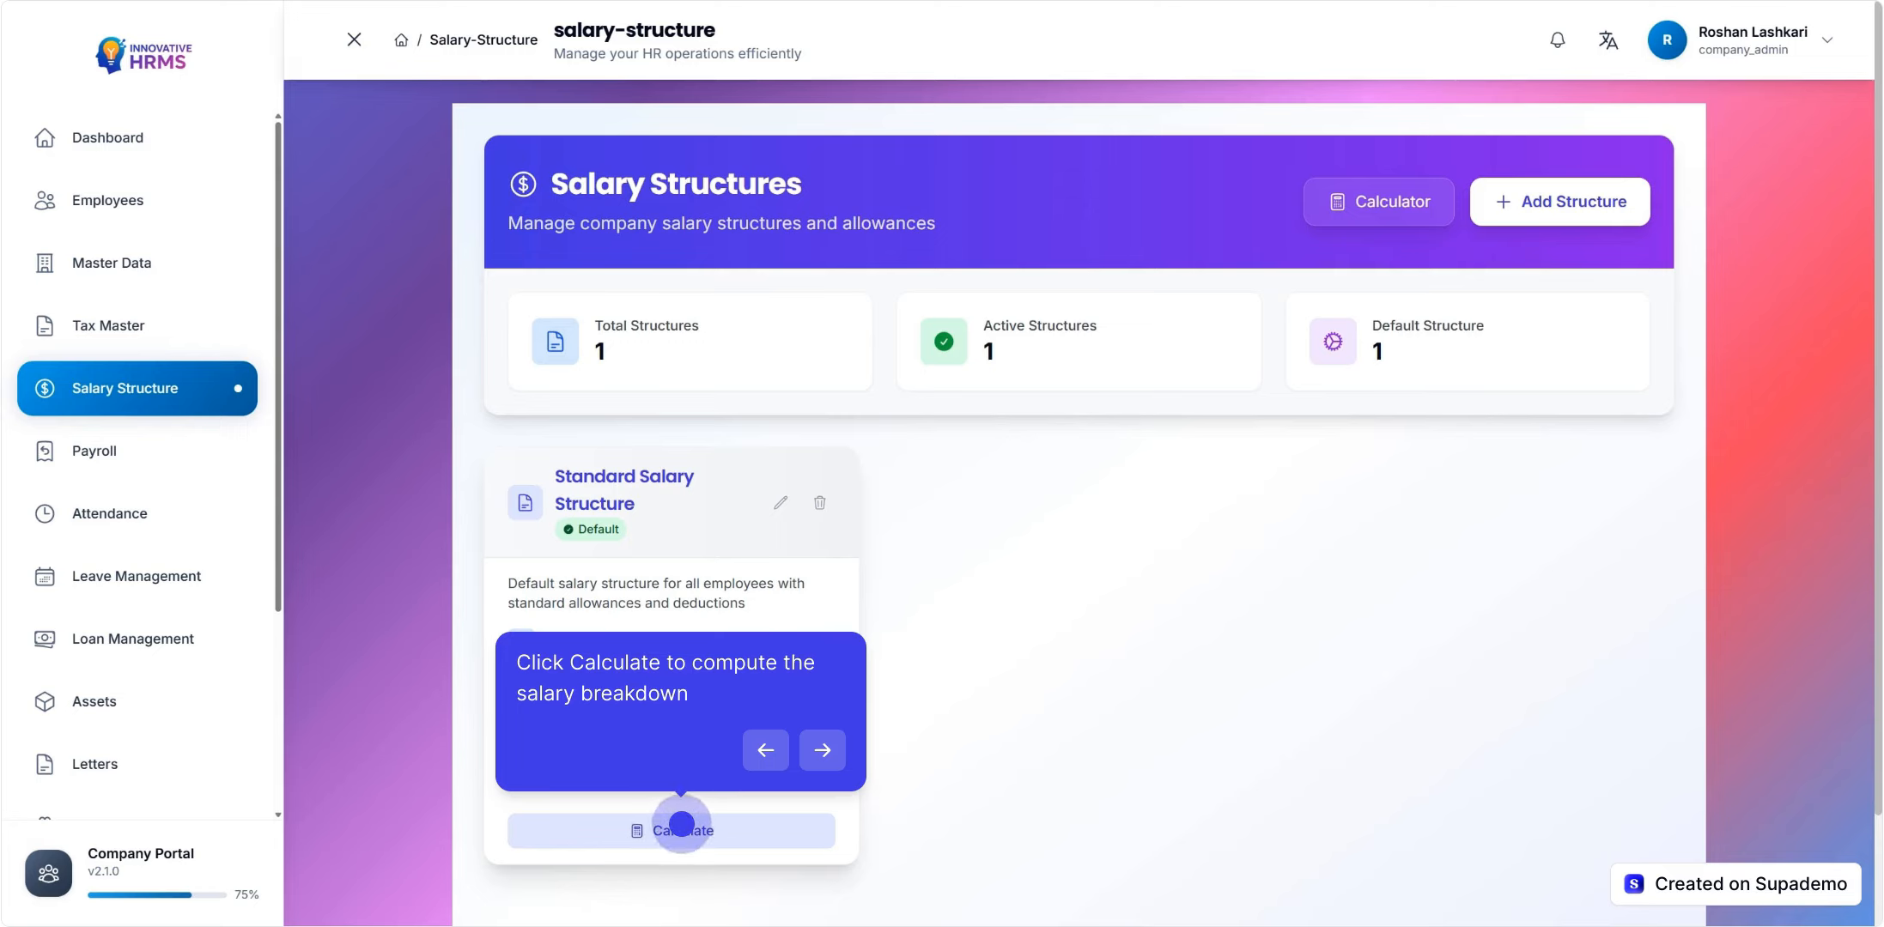
click(680, 830)
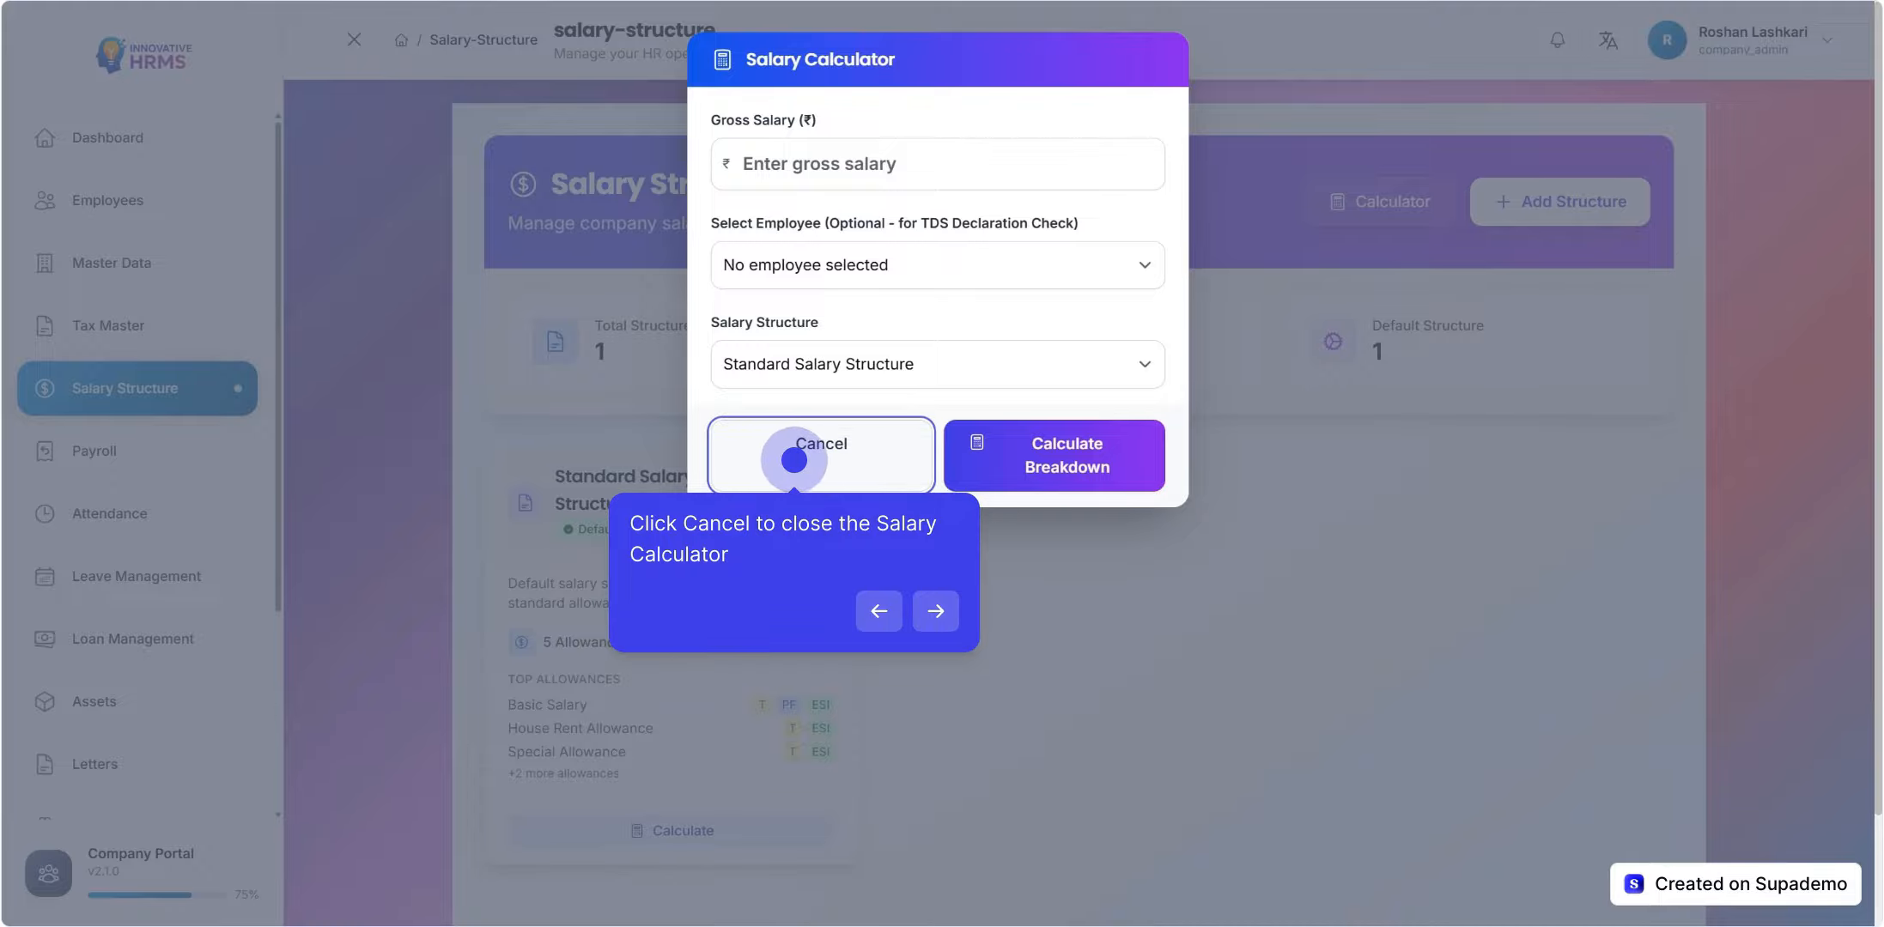
click(794, 460)
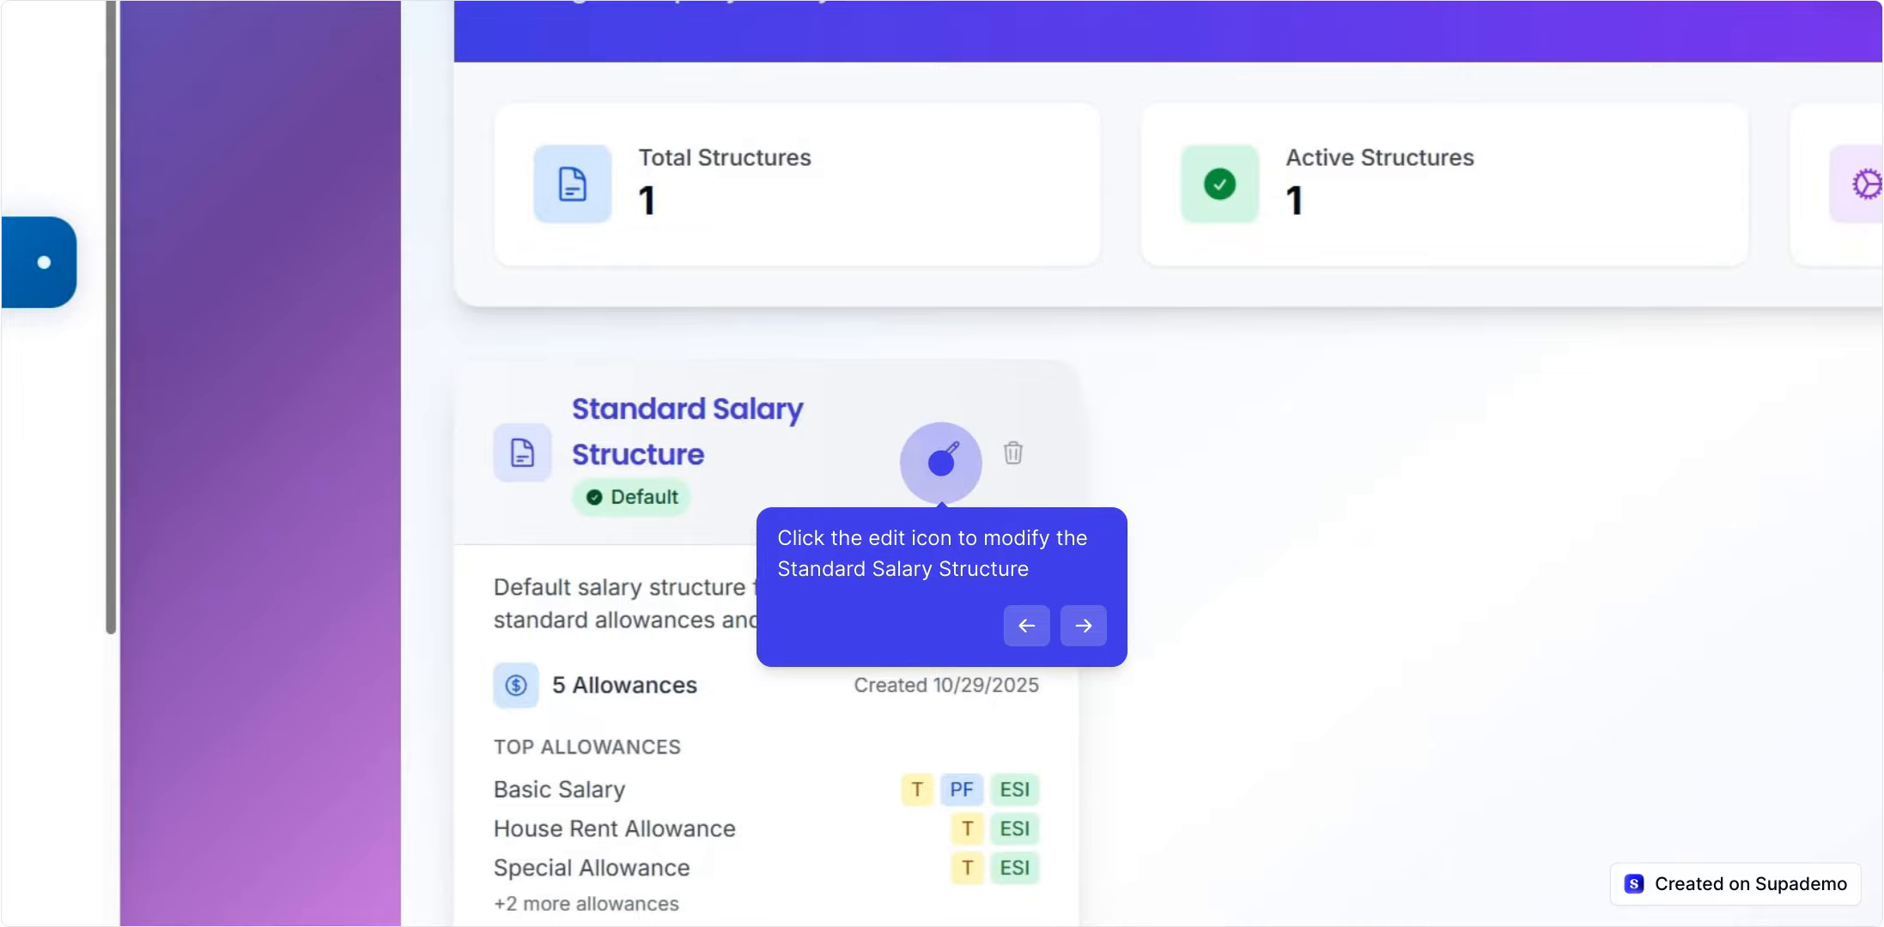
- Open the Standard Salary Structure for editing, review its allowances and statutory deductions, and save it
click(941, 462)
scroll(1206, 494, down, 5)
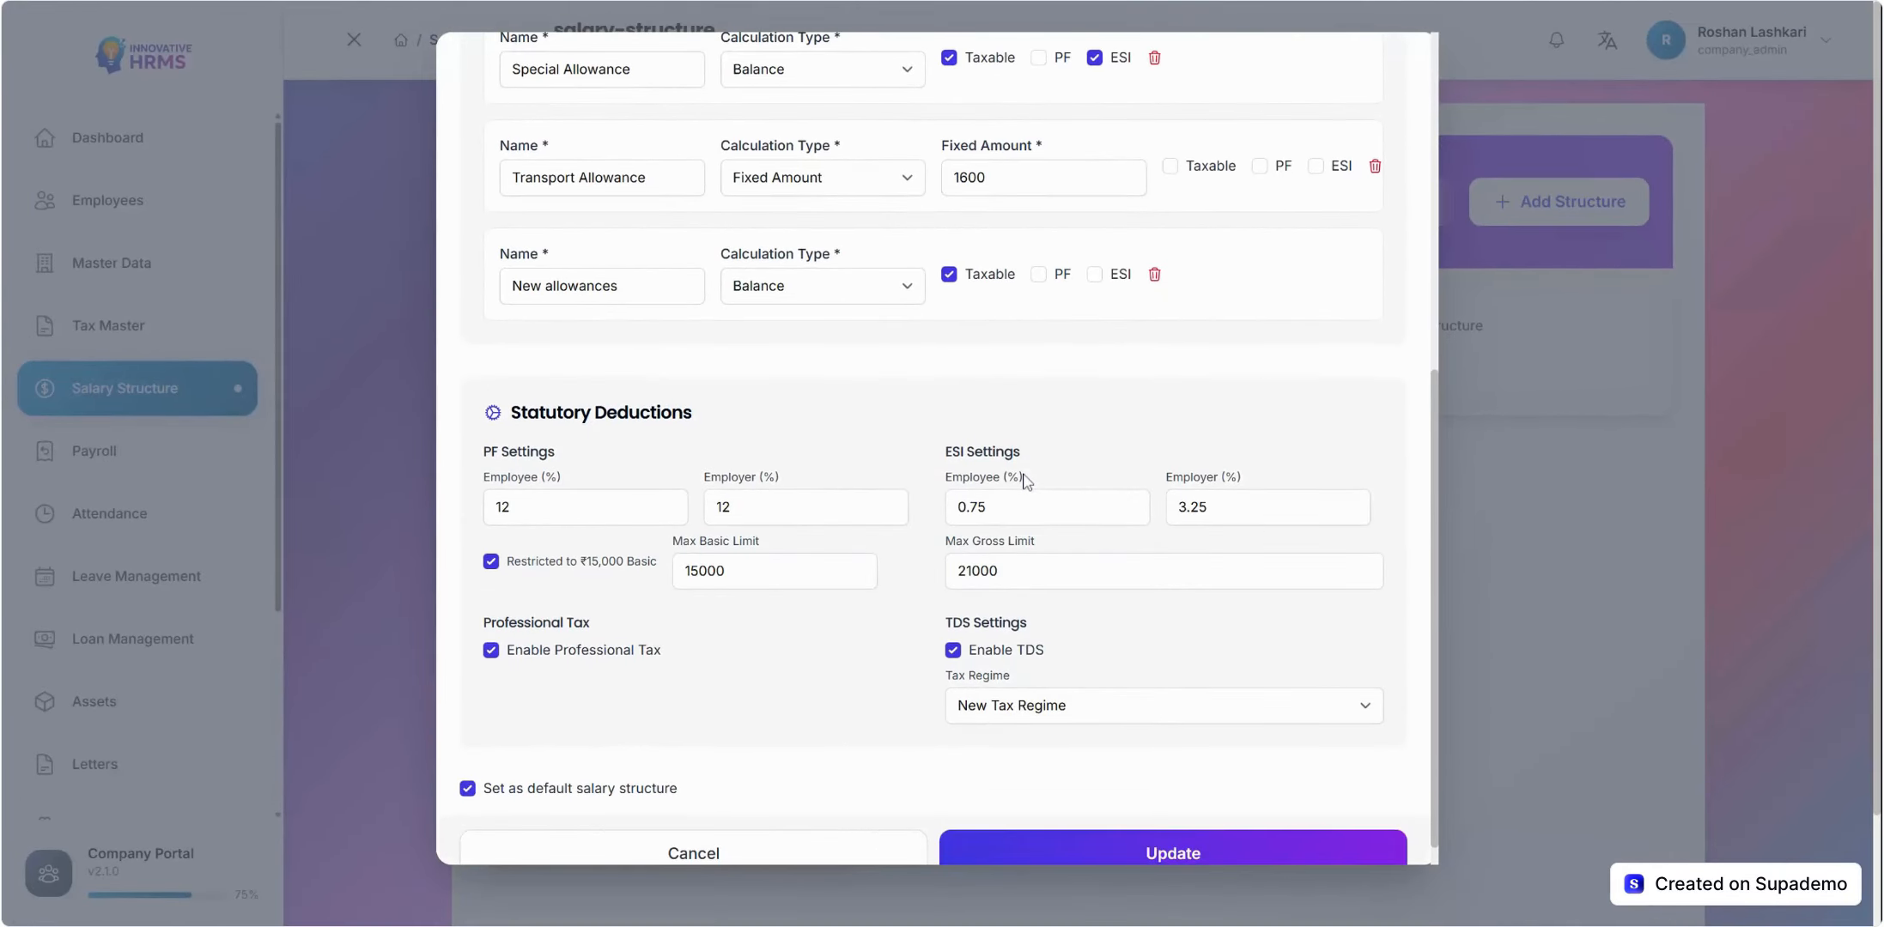
scroll(1026, 480, up, 5)
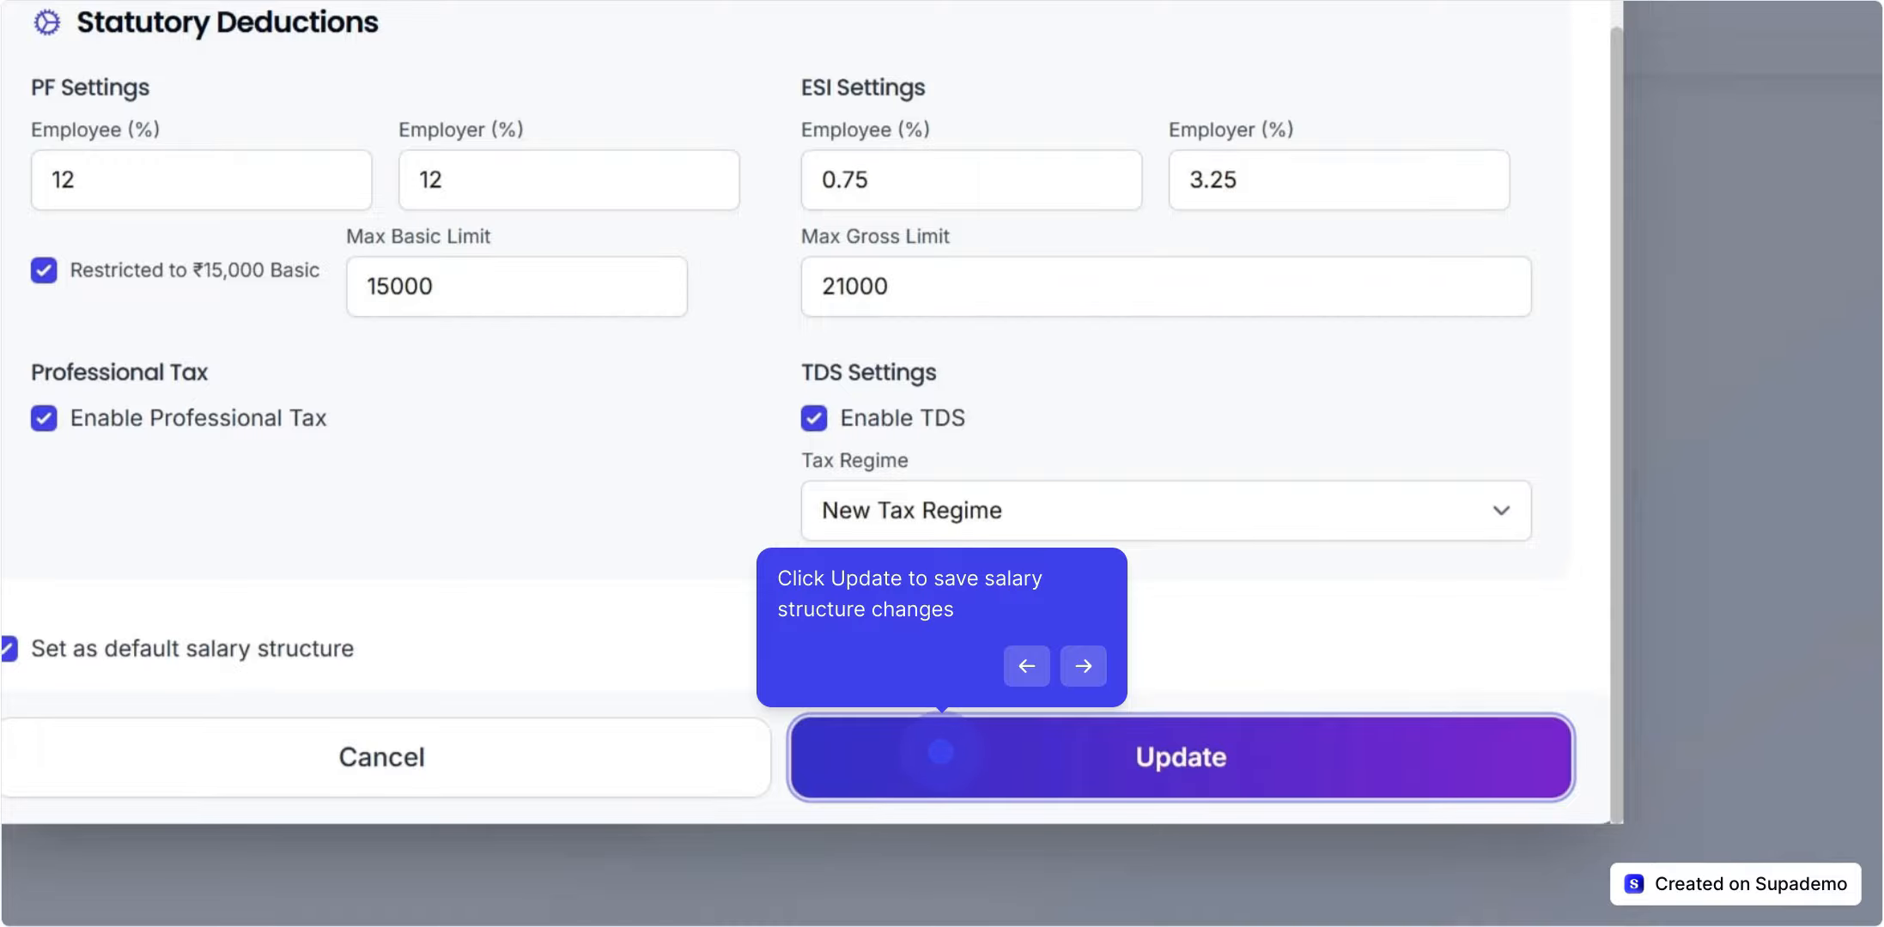
click(941, 752)
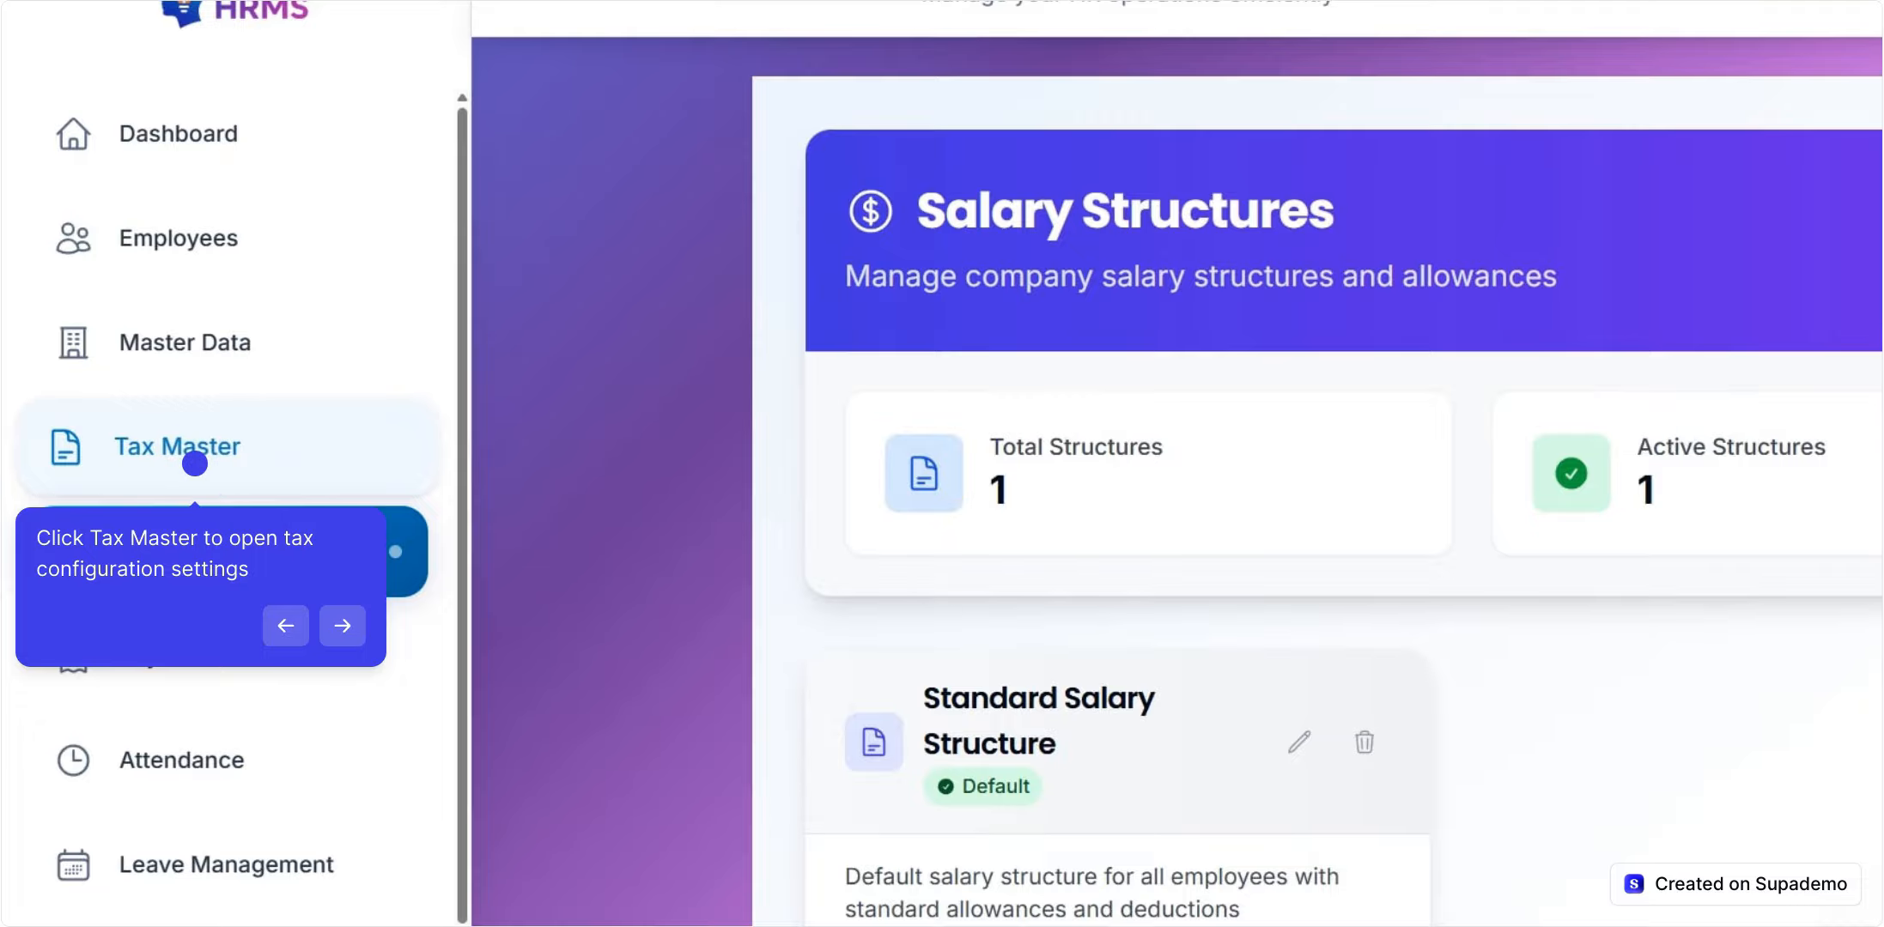
- Open the Tax Master configuration settings
click(195, 463)
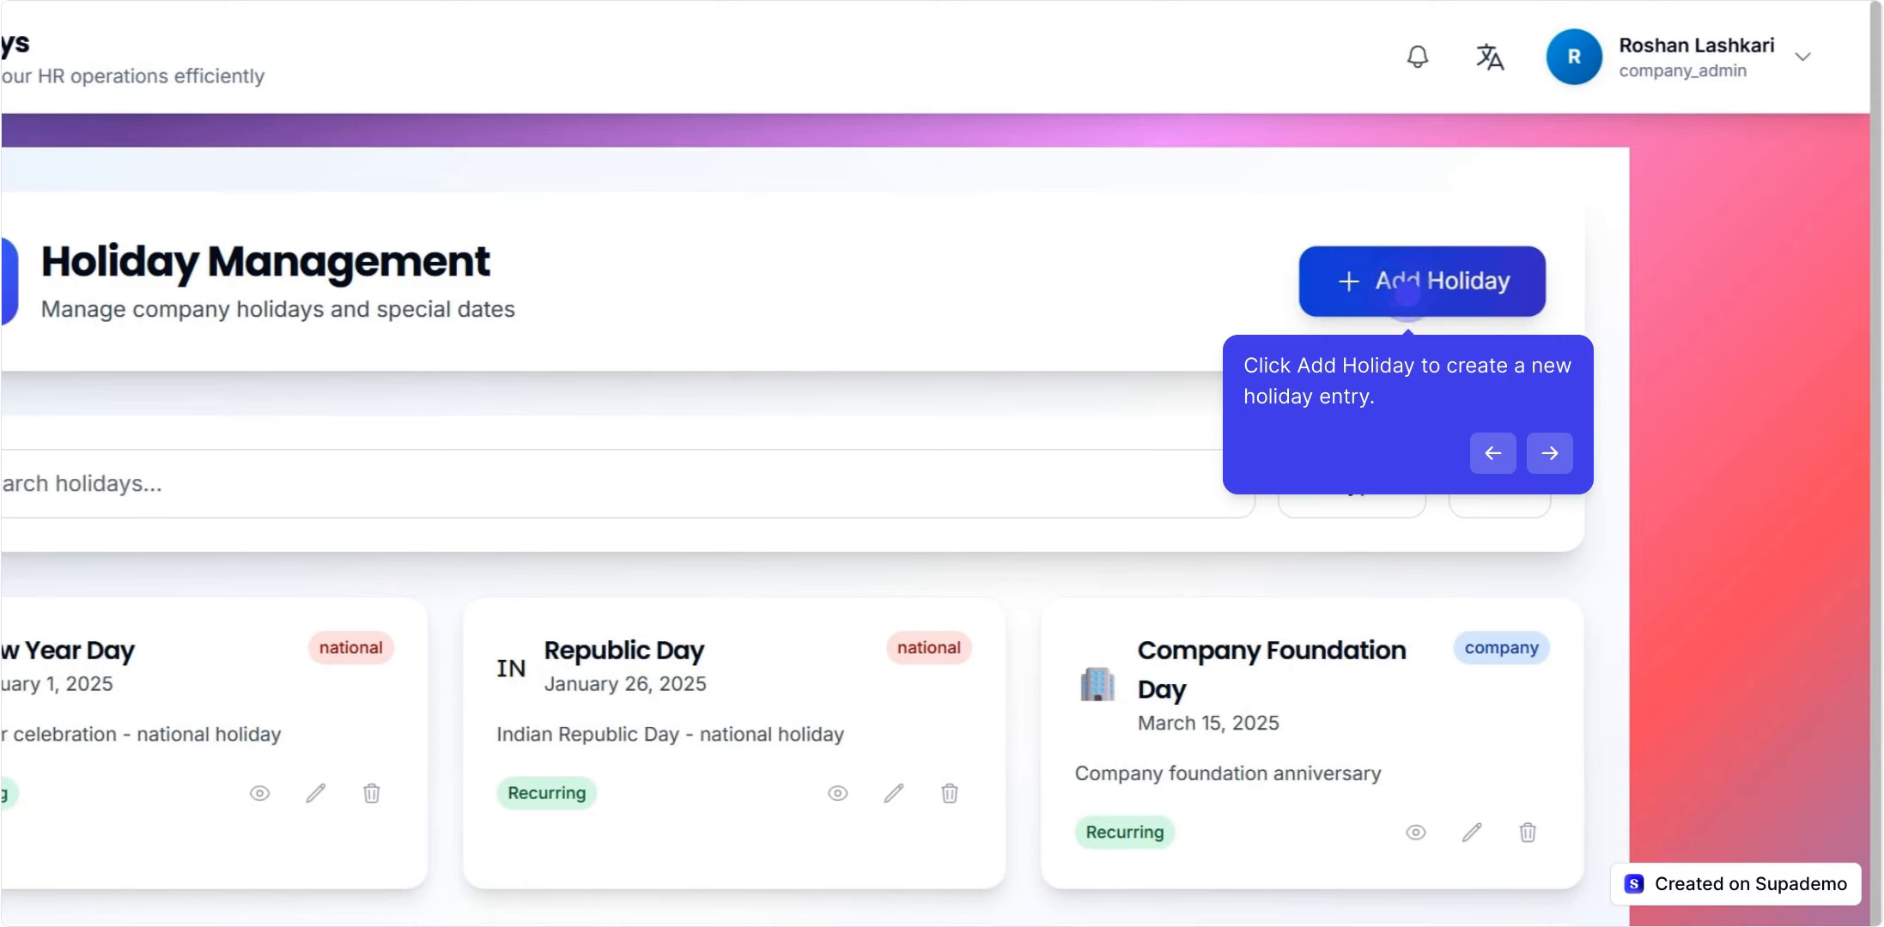
- Create a Company holiday named "Abc" dated 08-11-2025 with the description "test"
click(1406, 294)
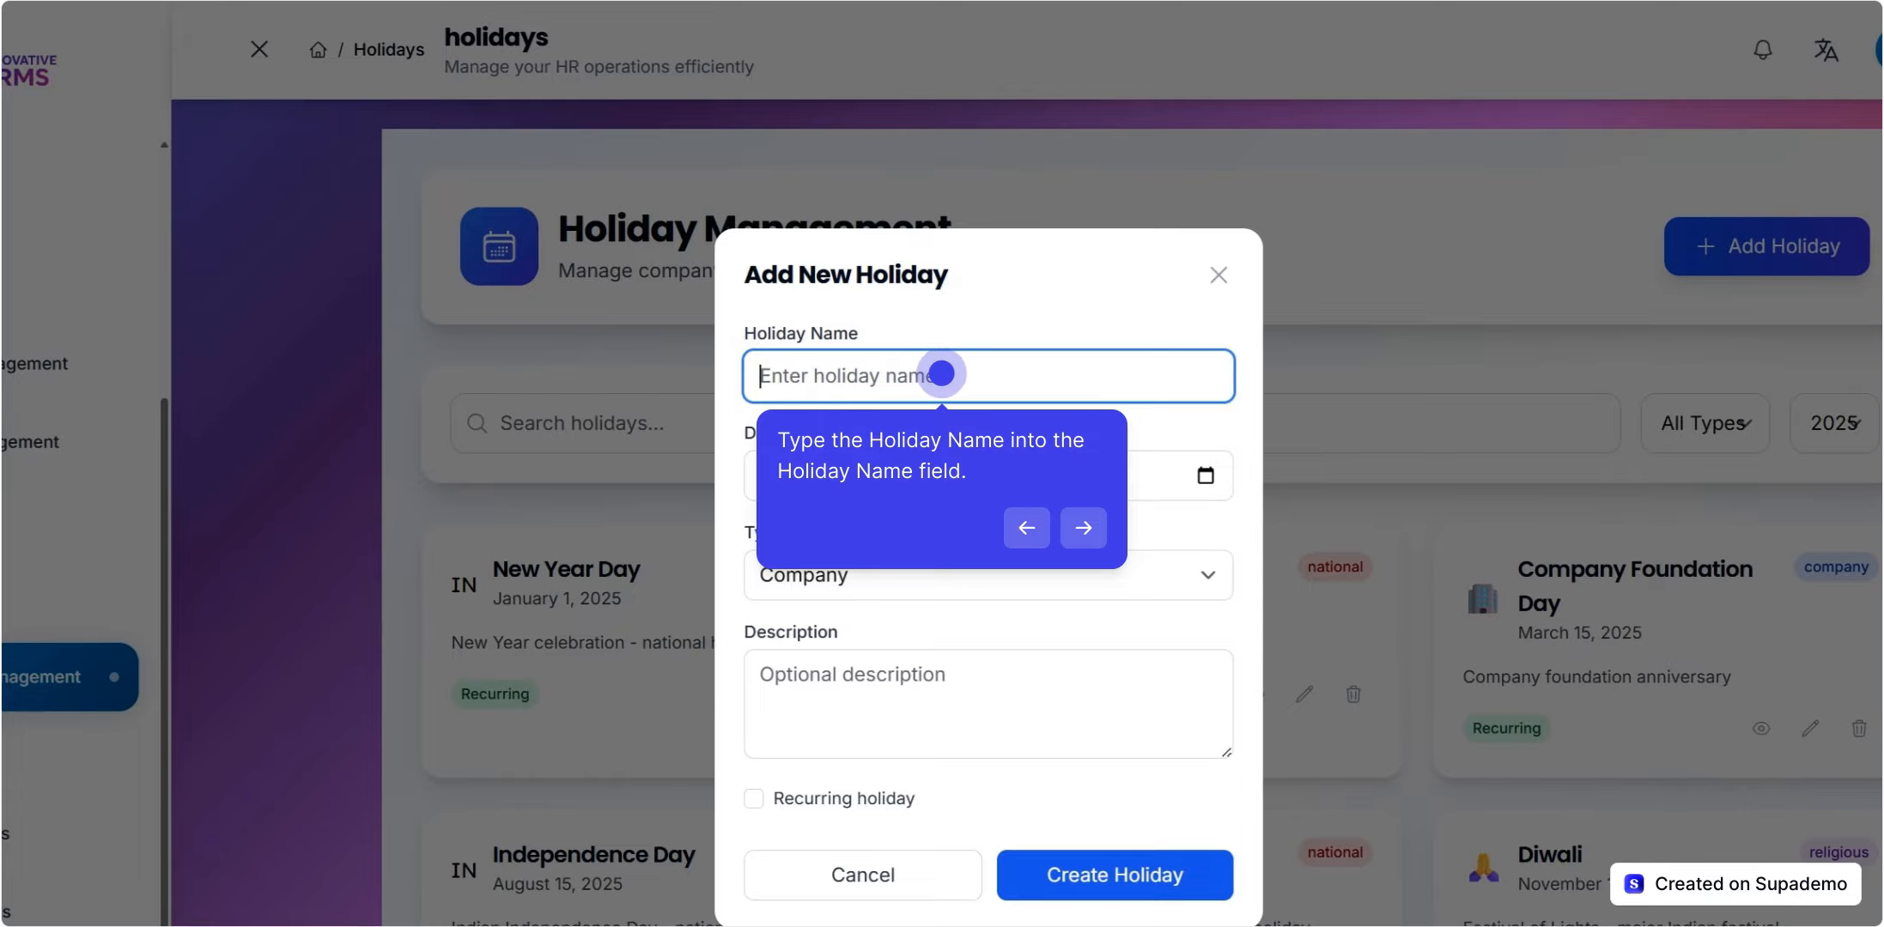
text(Abc)
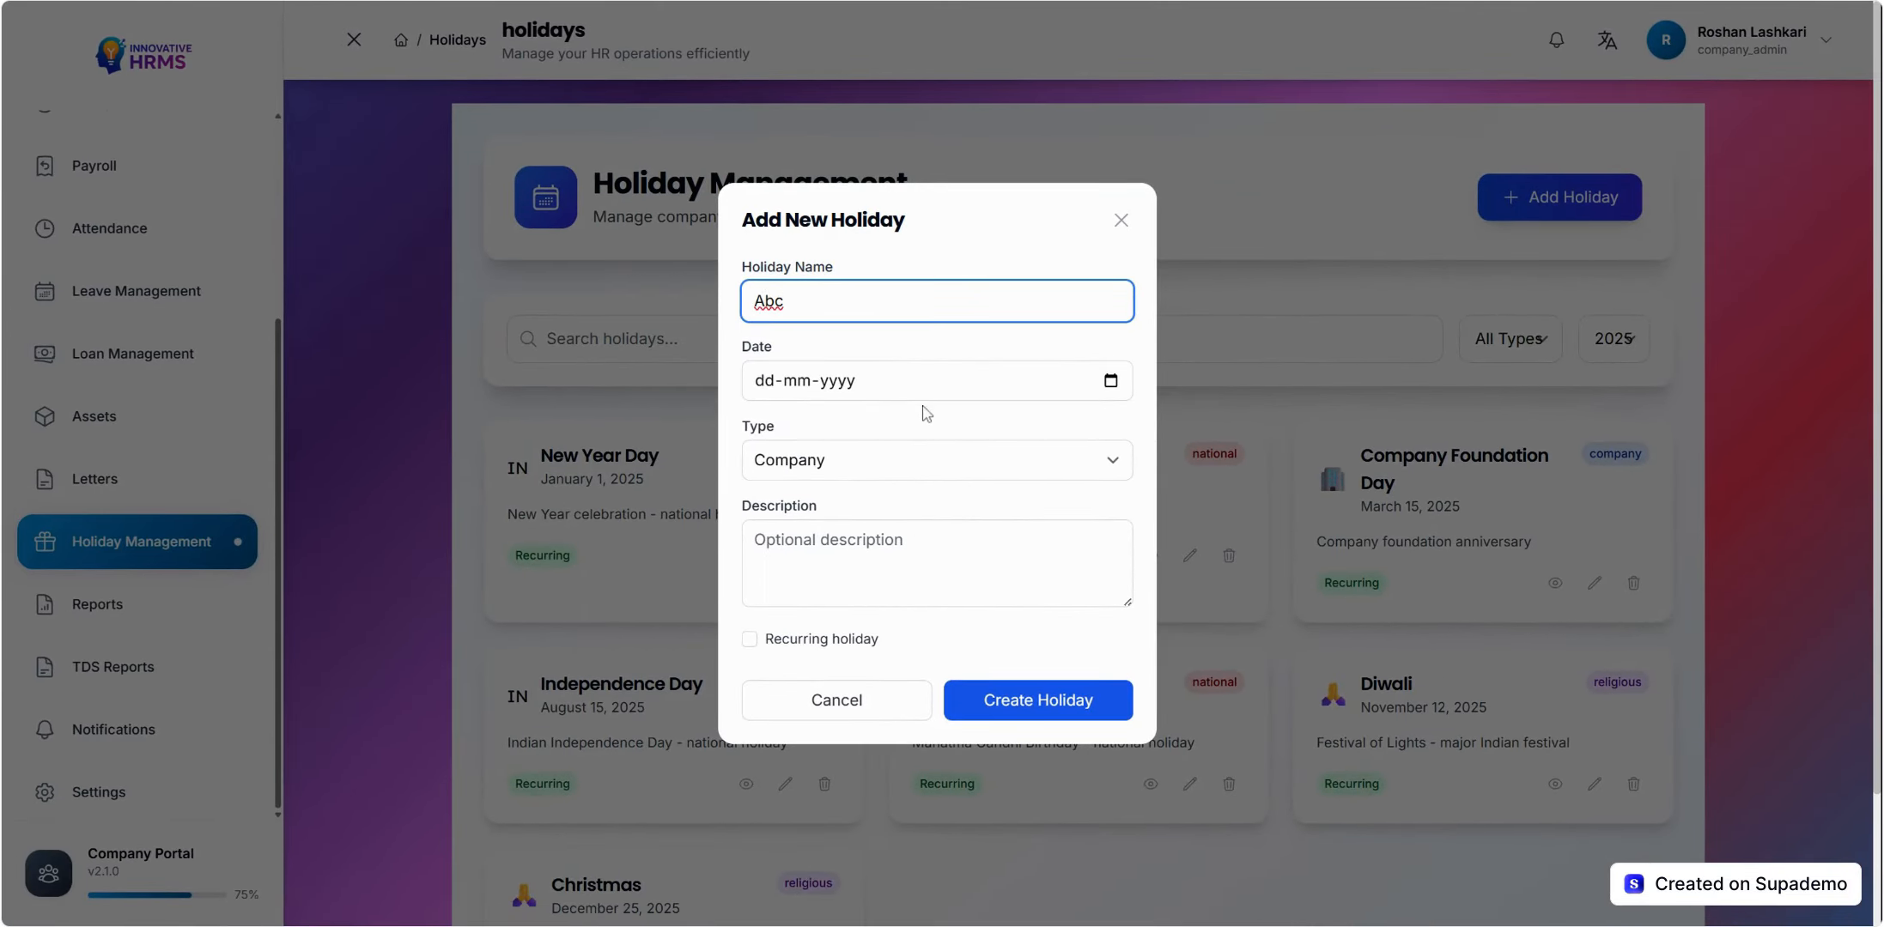
click(762, 391)
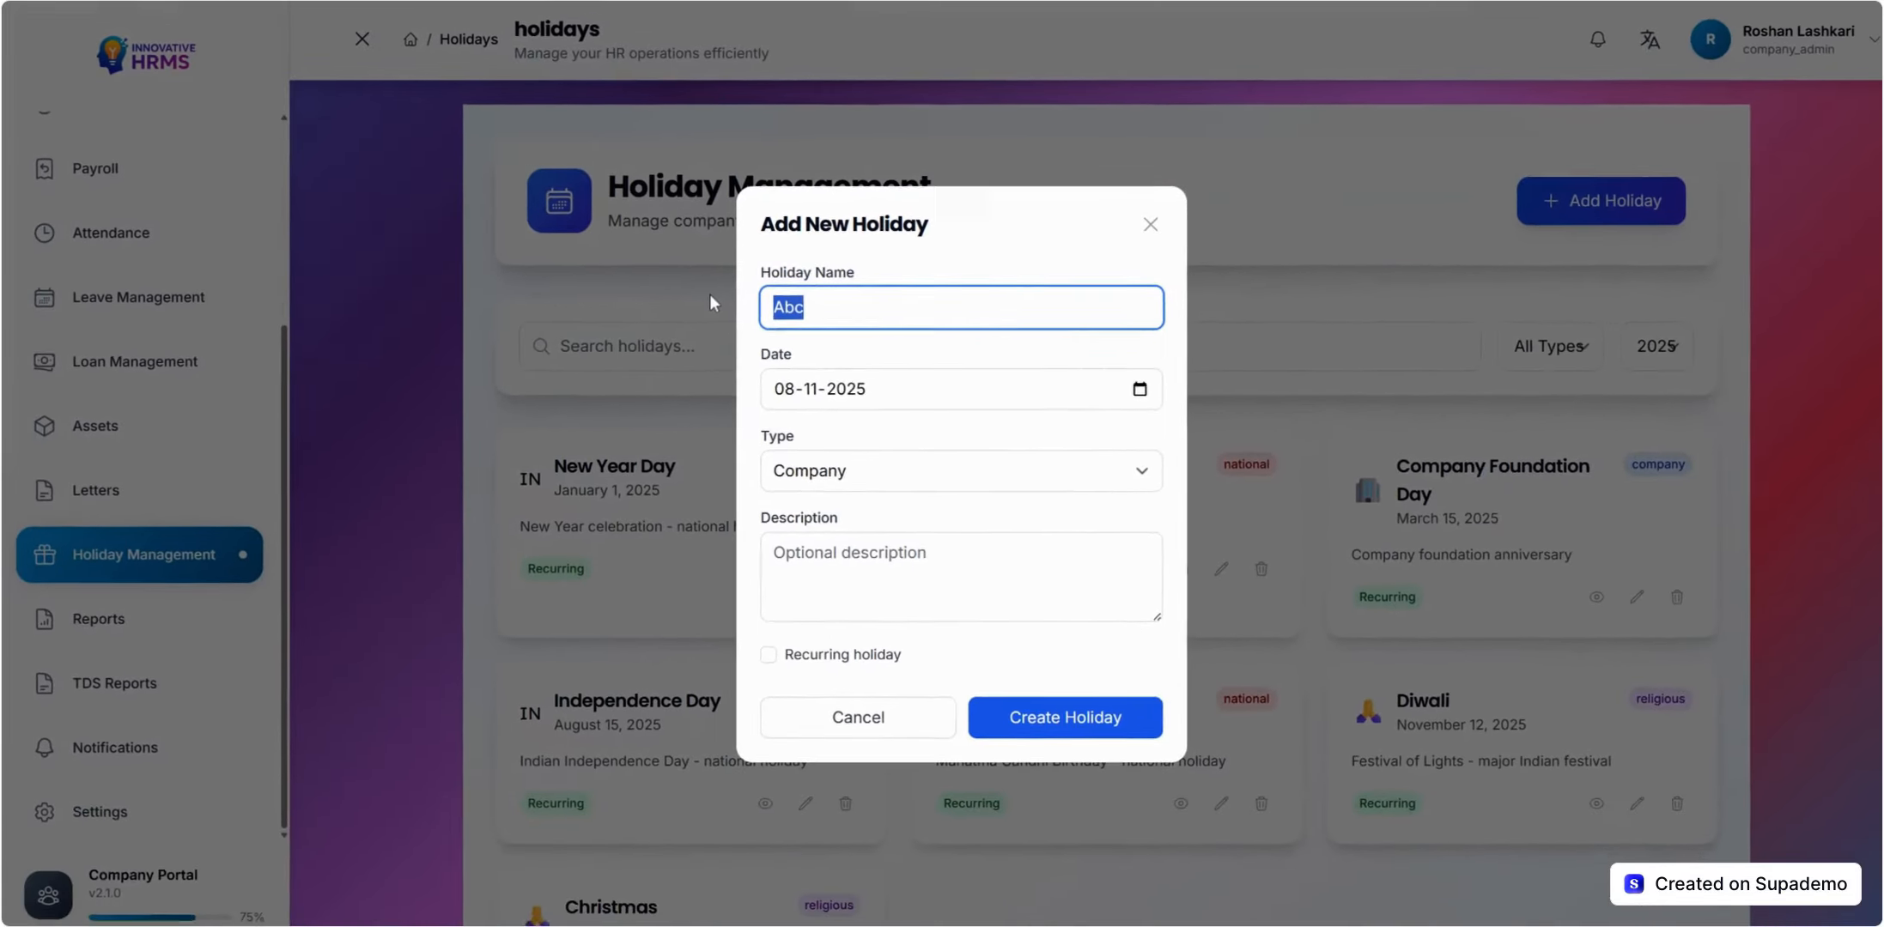
click(831, 467)
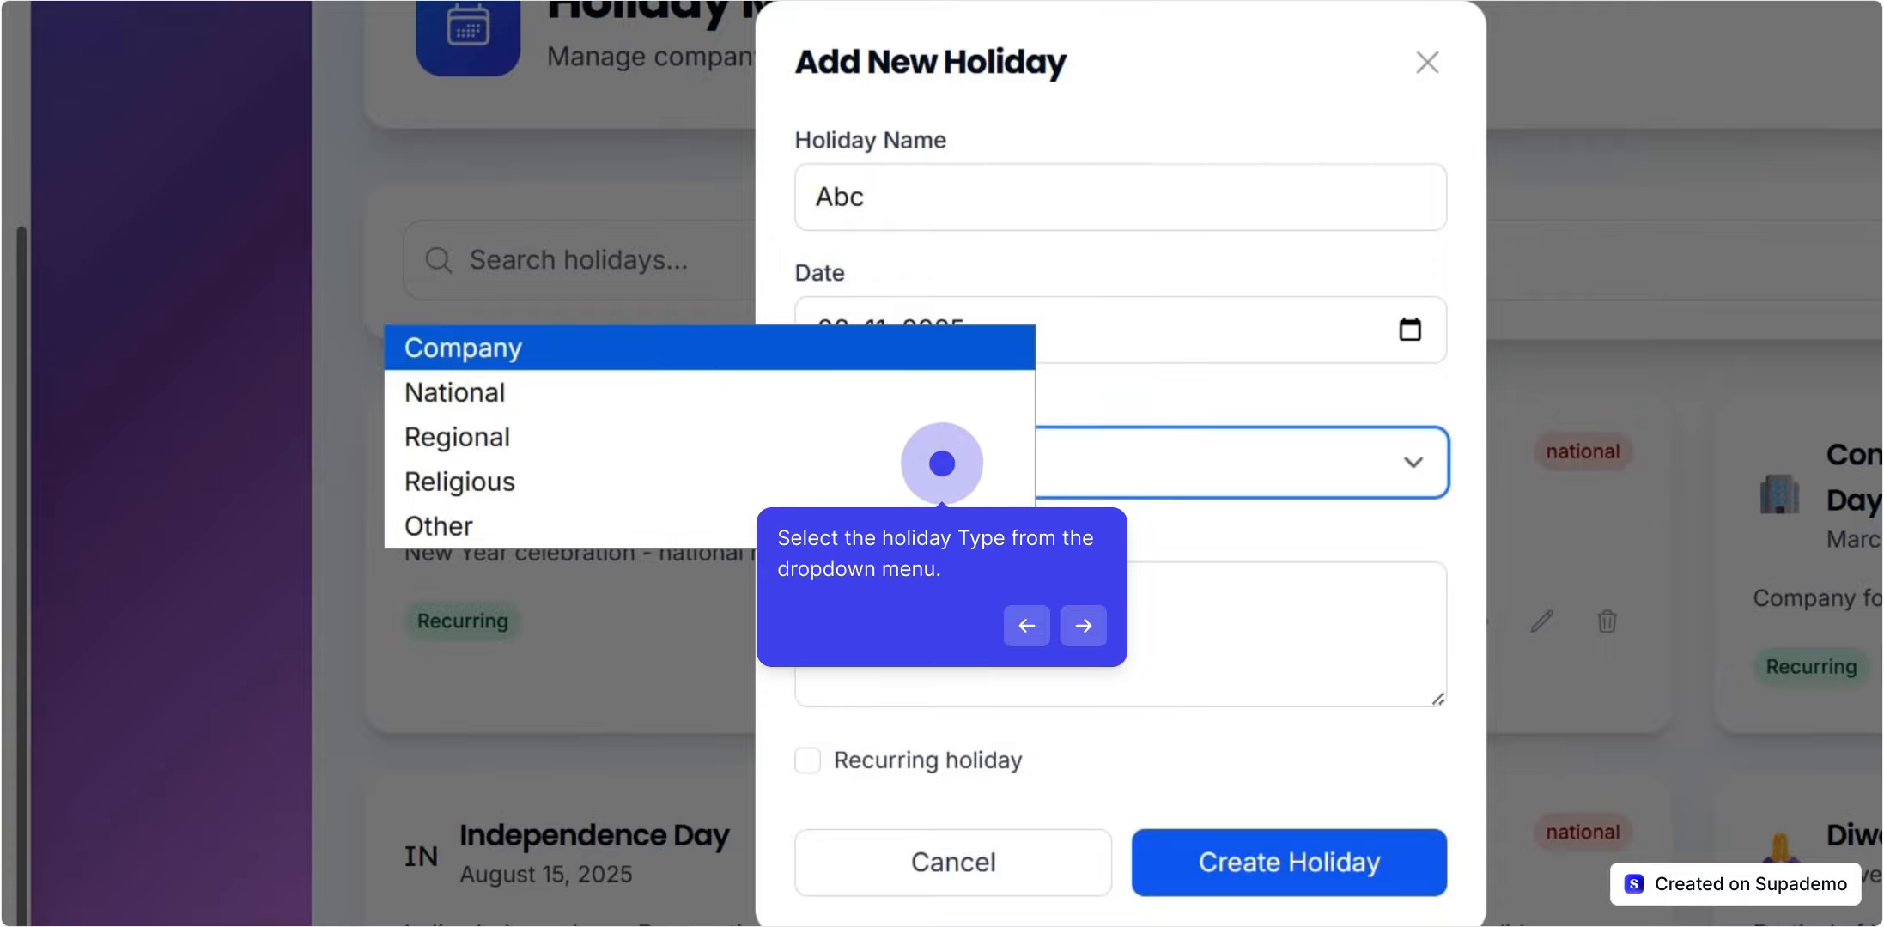
click(962, 601)
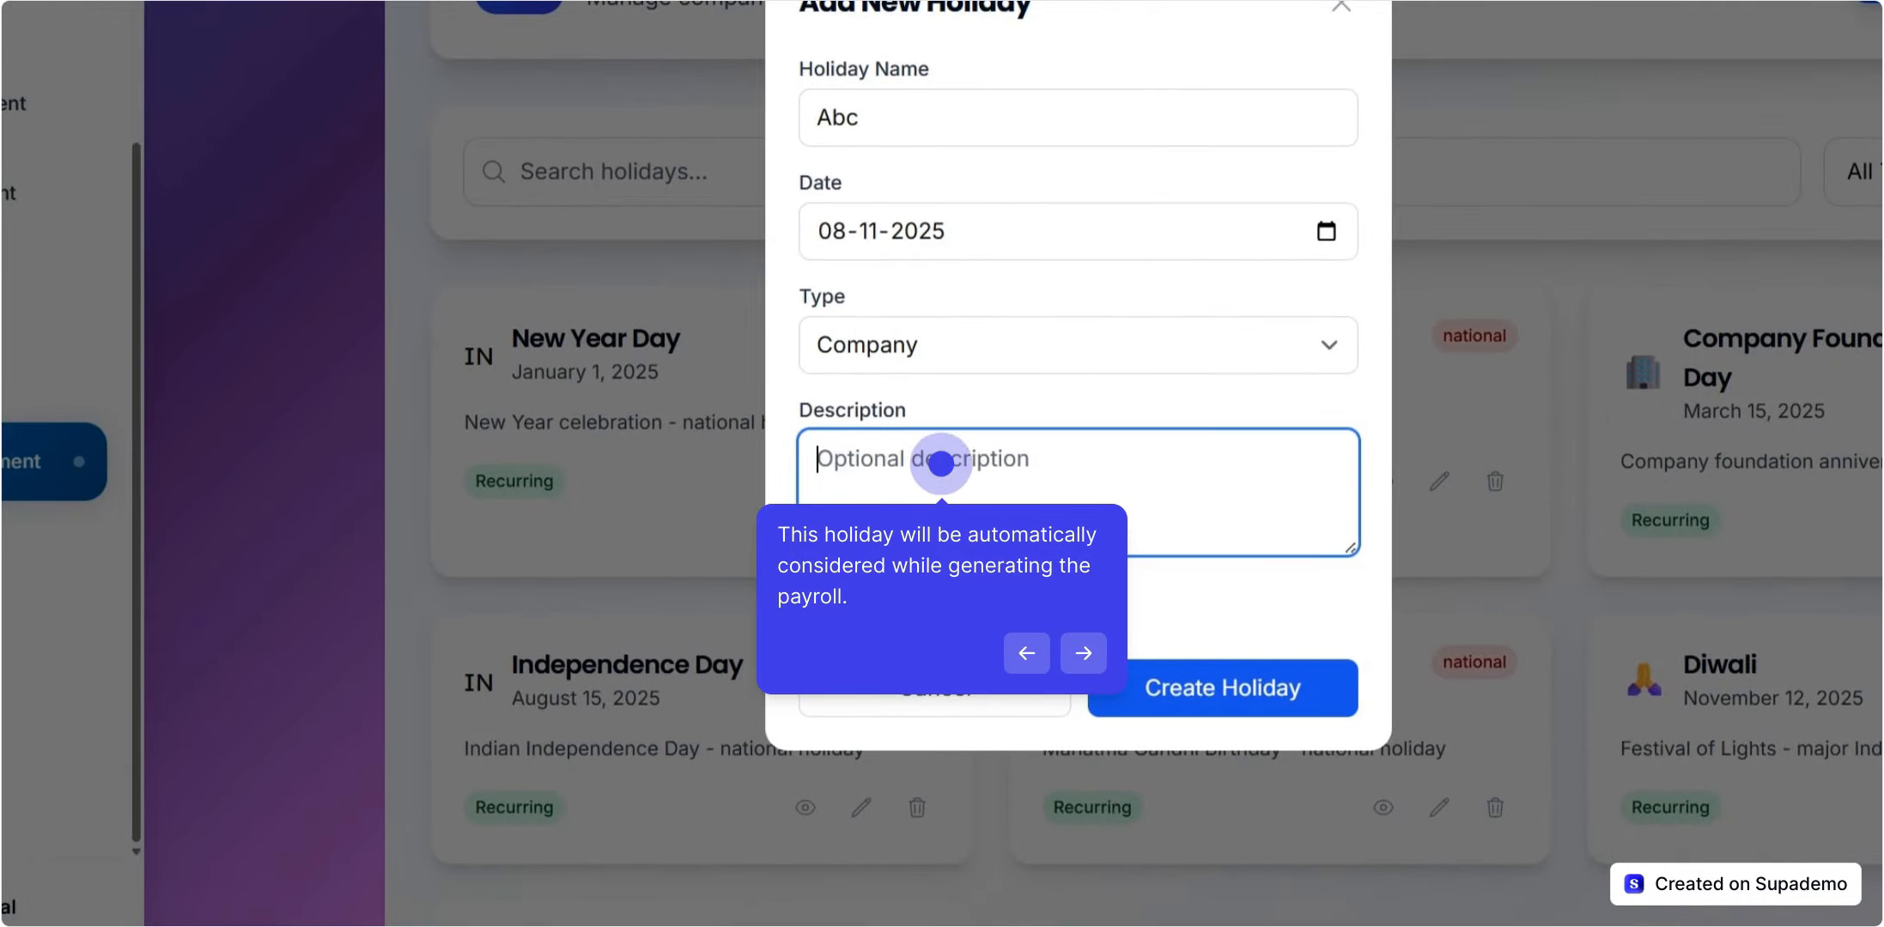
click(941, 463)
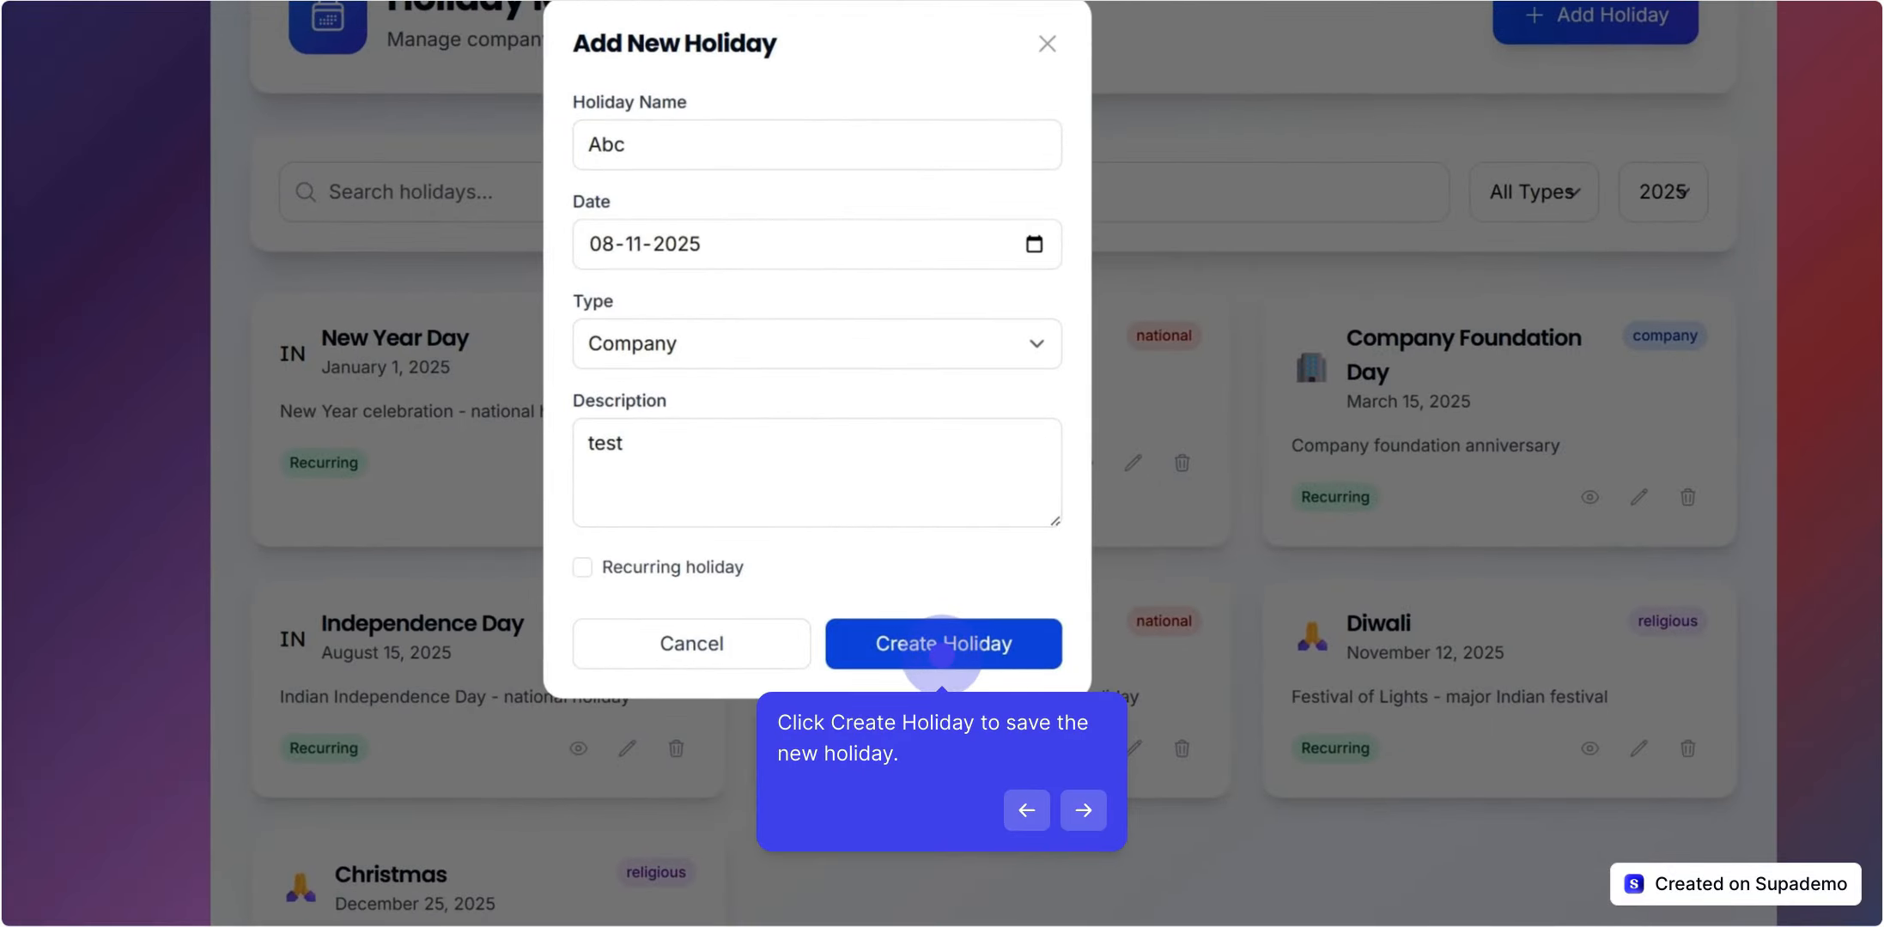
click(941, 654)
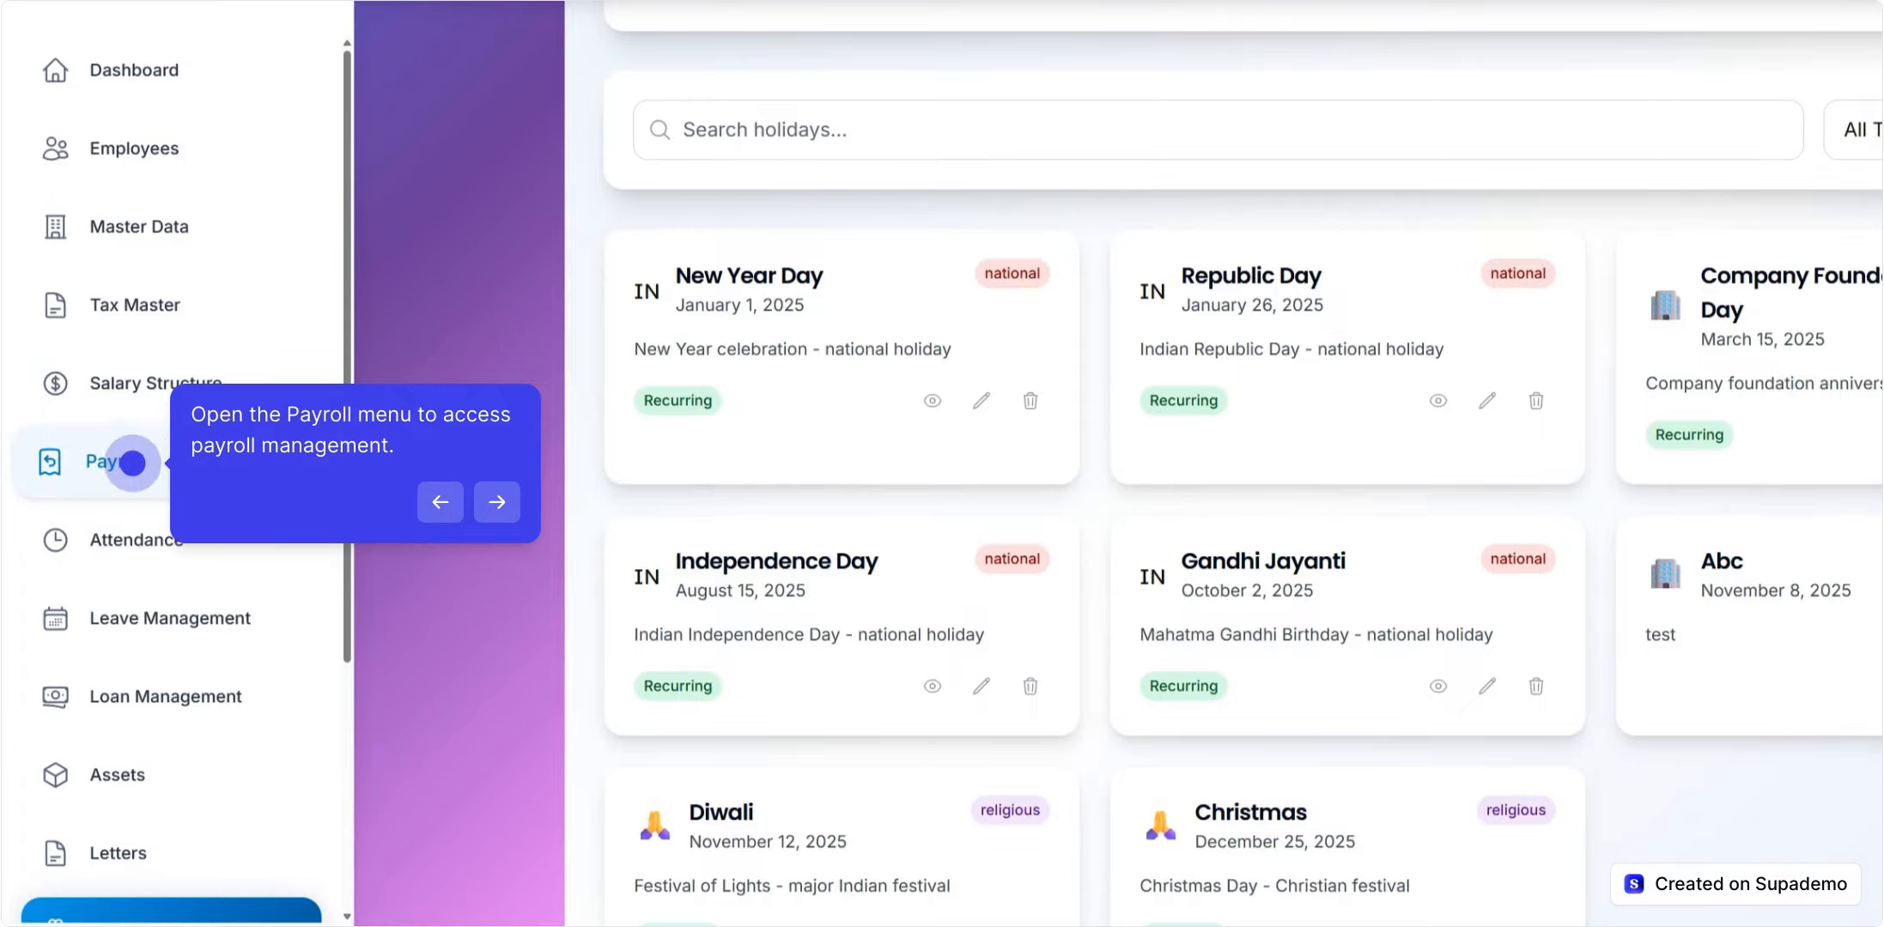
- Generate the company payroll for November 2025 in Payroll Management
click(132, 464)
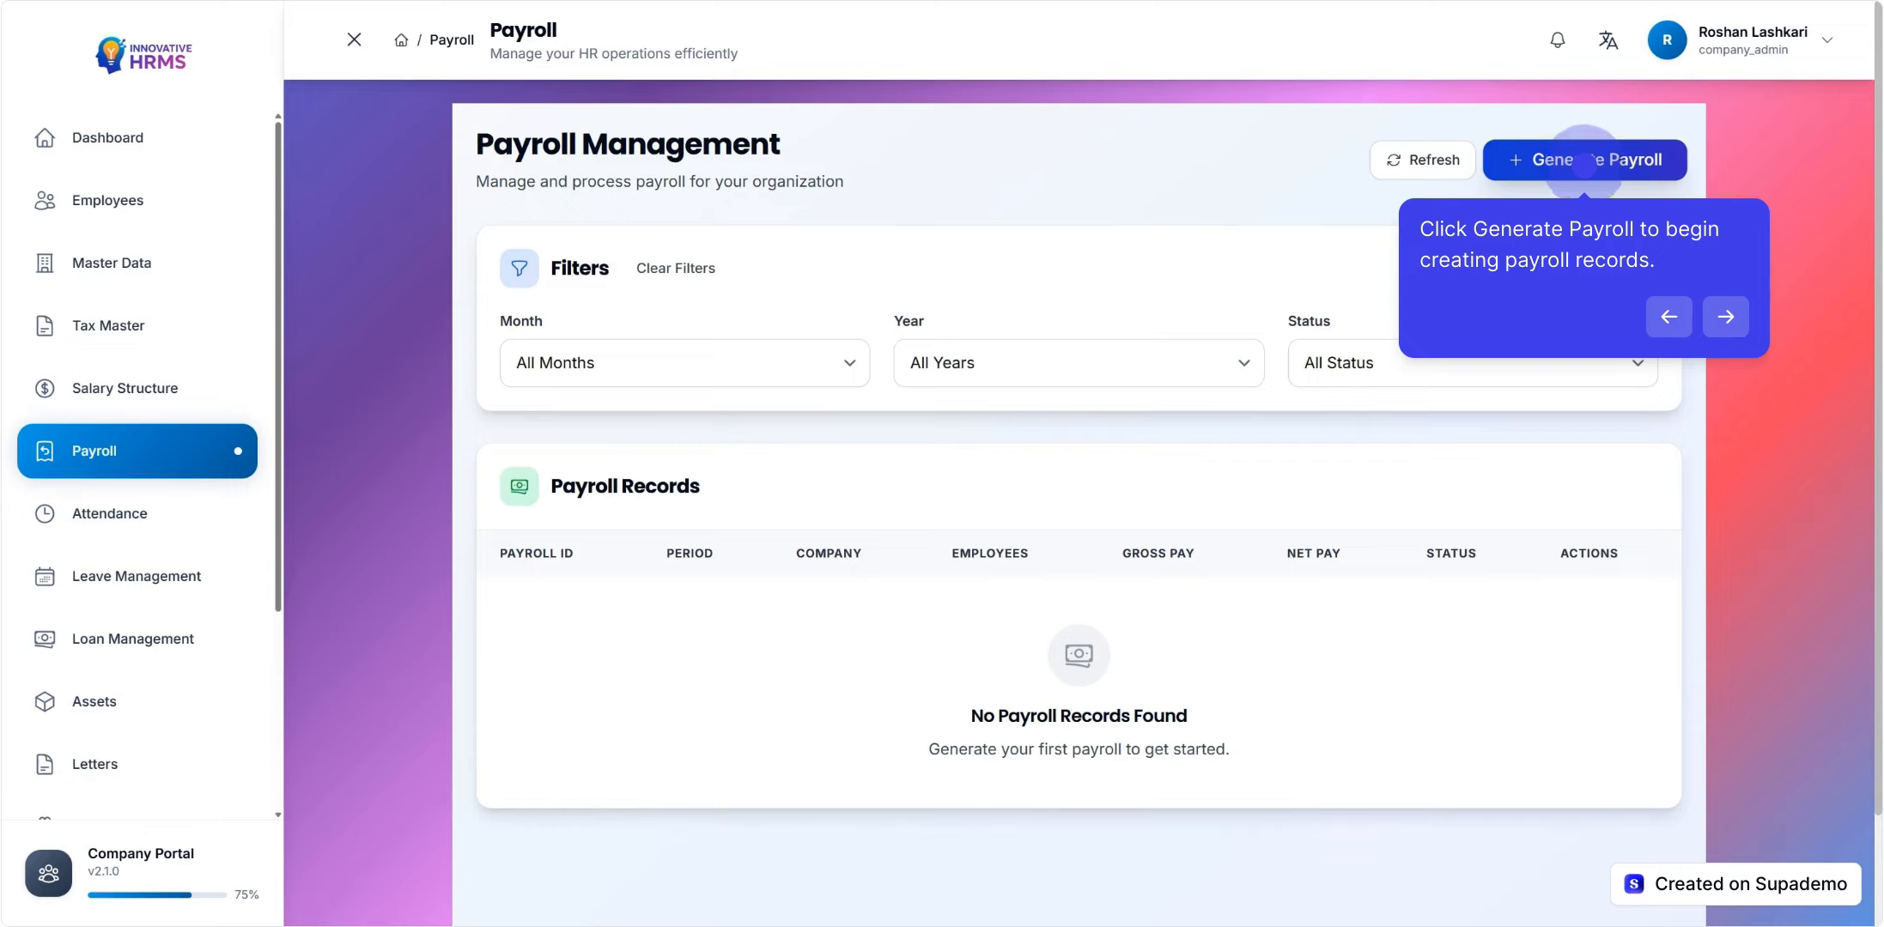
click(1584, 166)
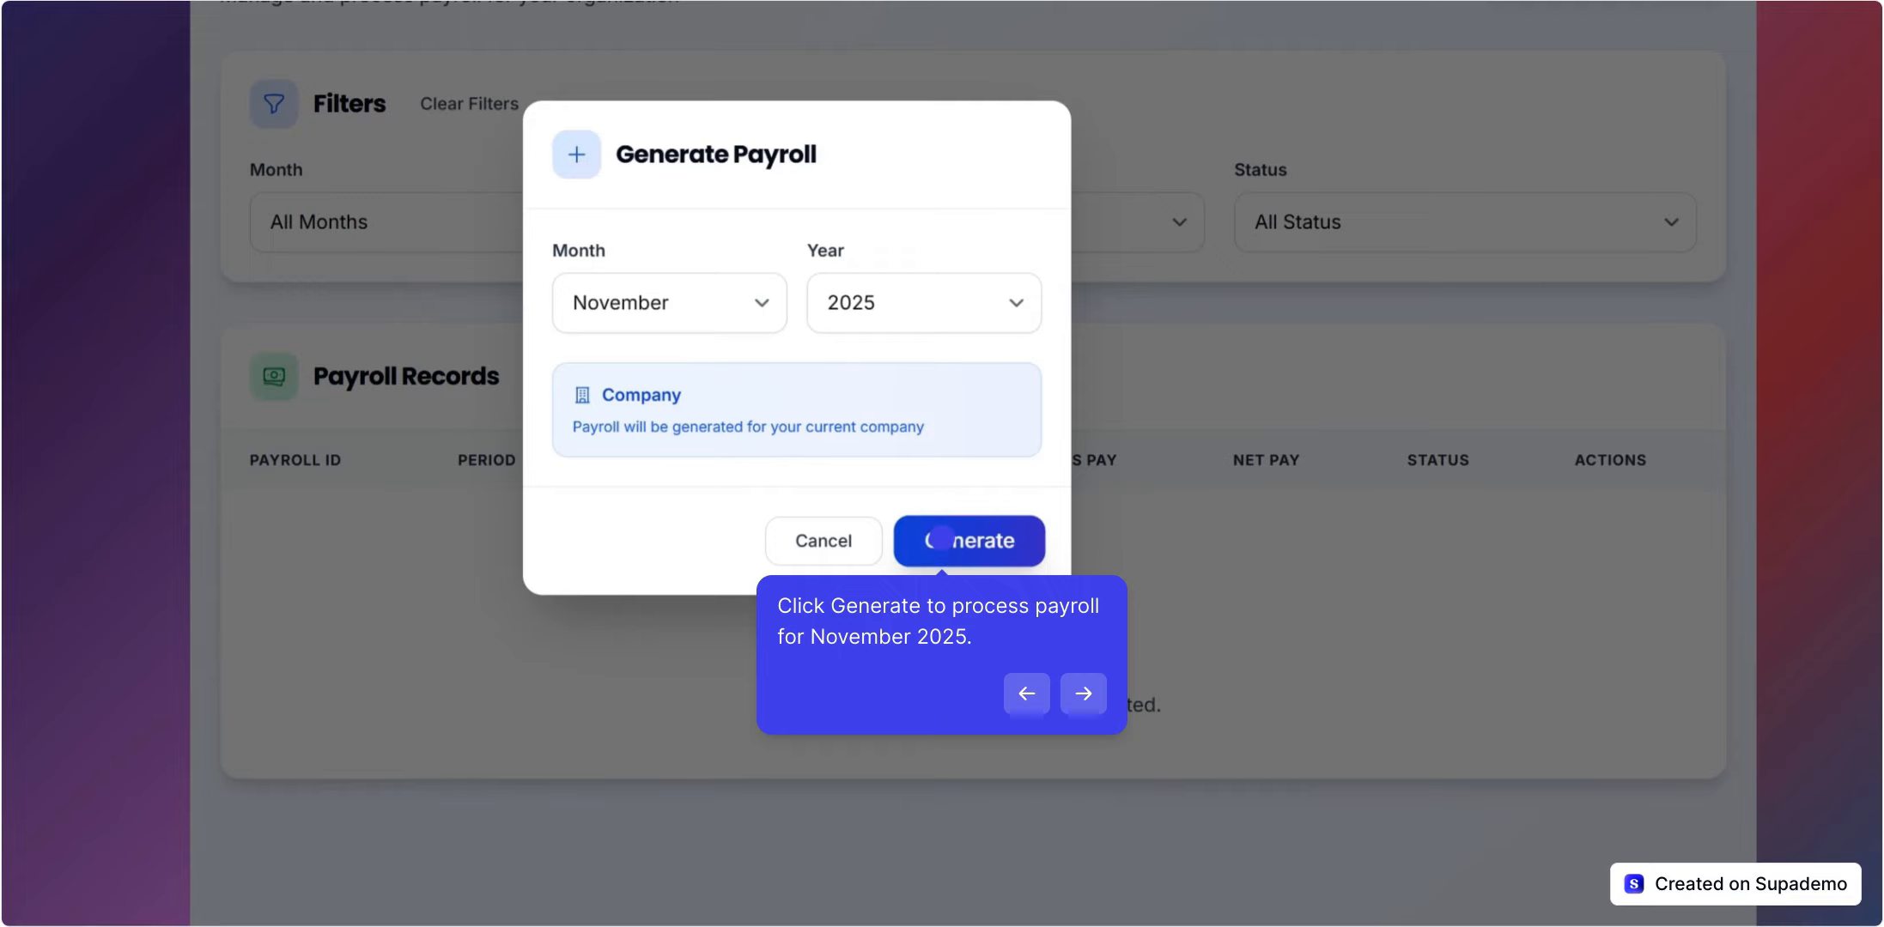
click(941, 537)
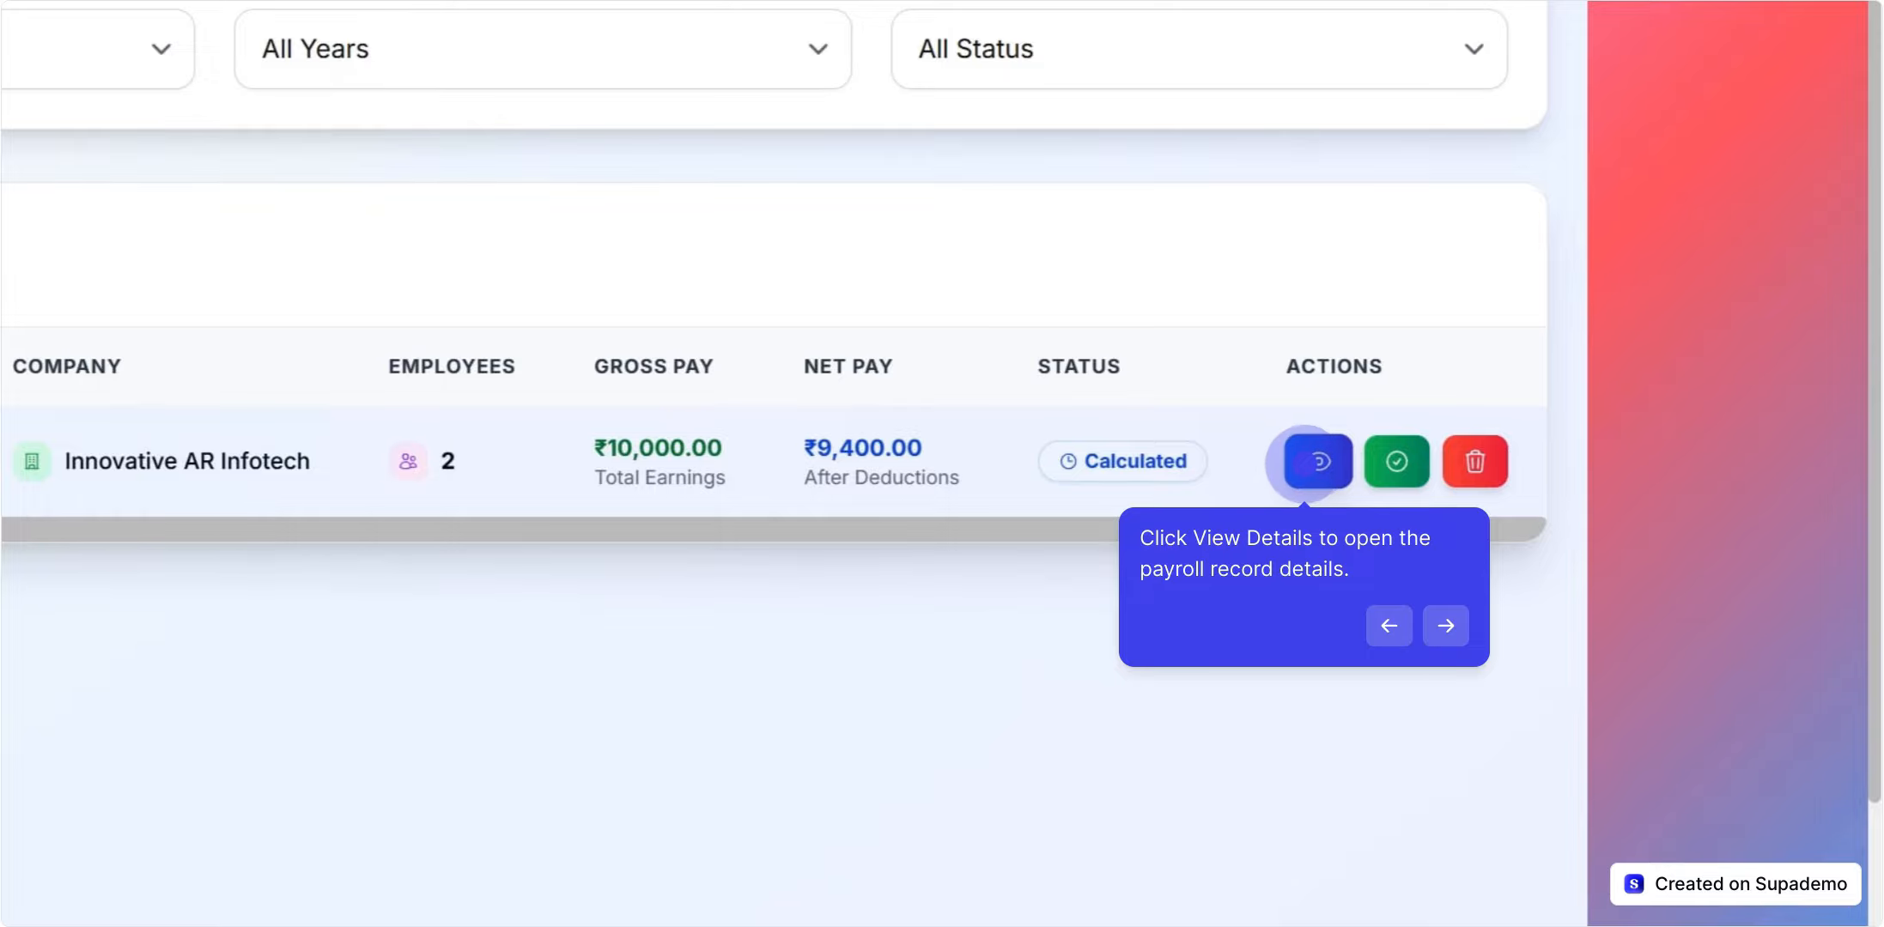
- View the November 2025 payroll details, expanding and collapsing the second employee's row
click(1304, 463)
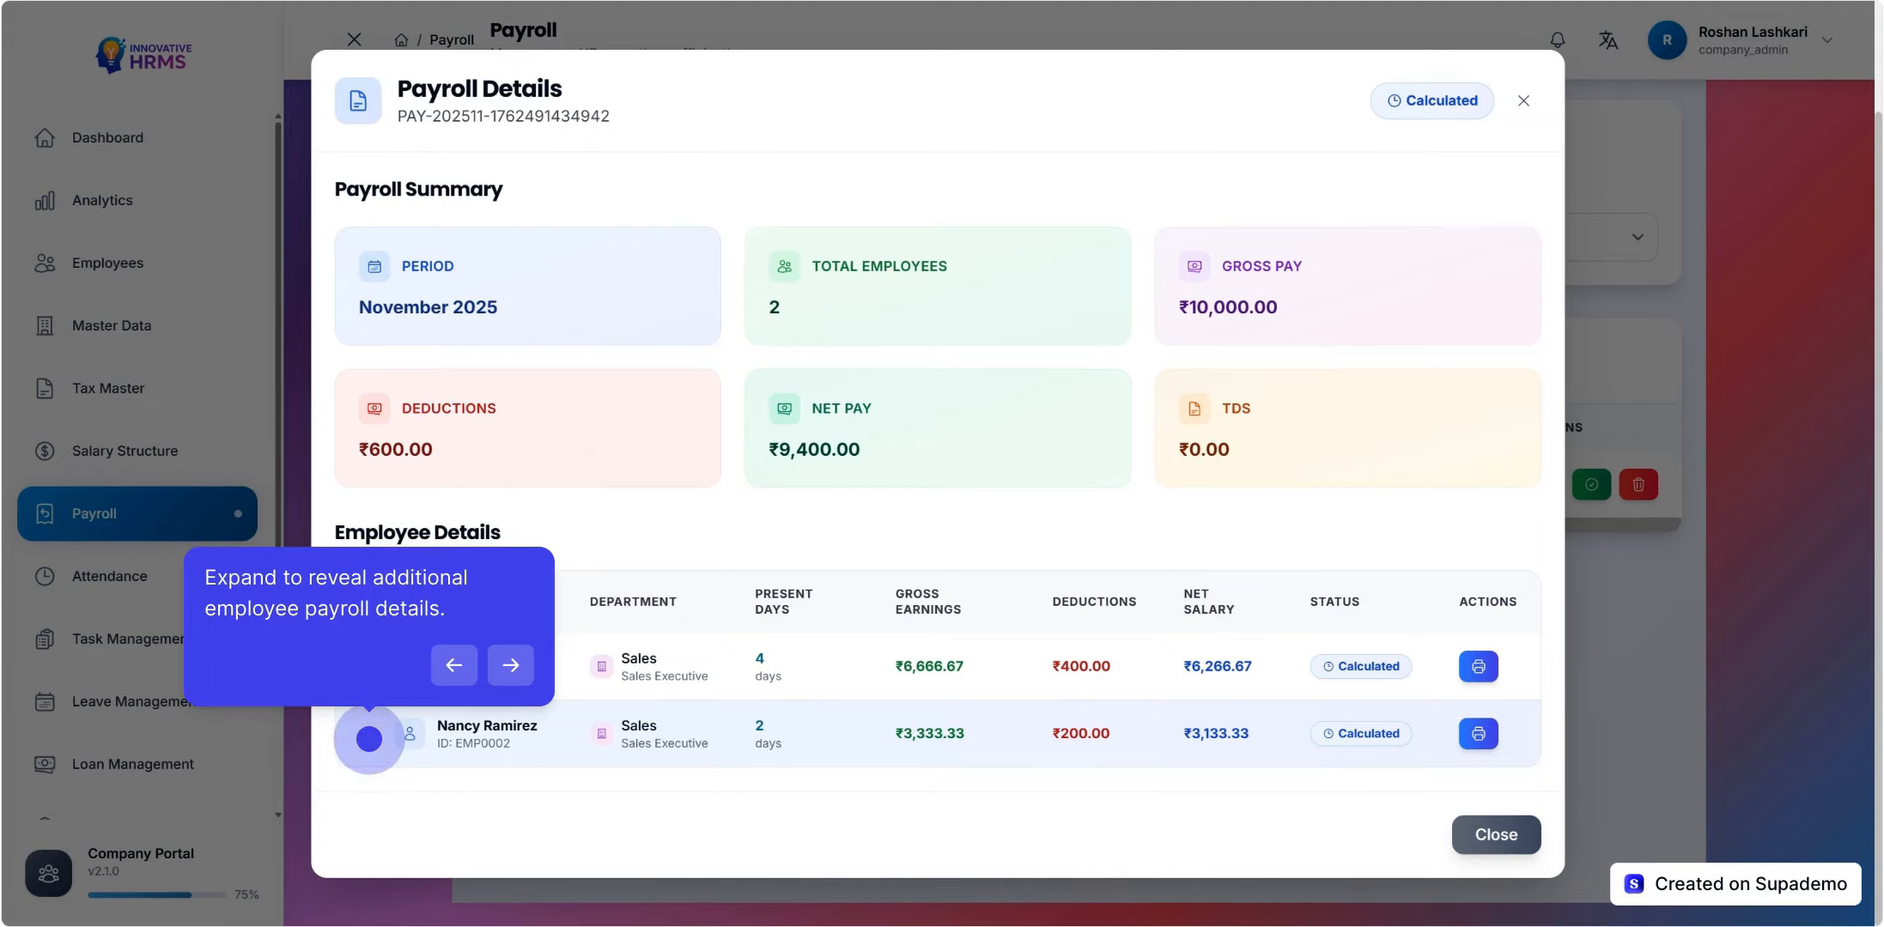
click(369, 739)
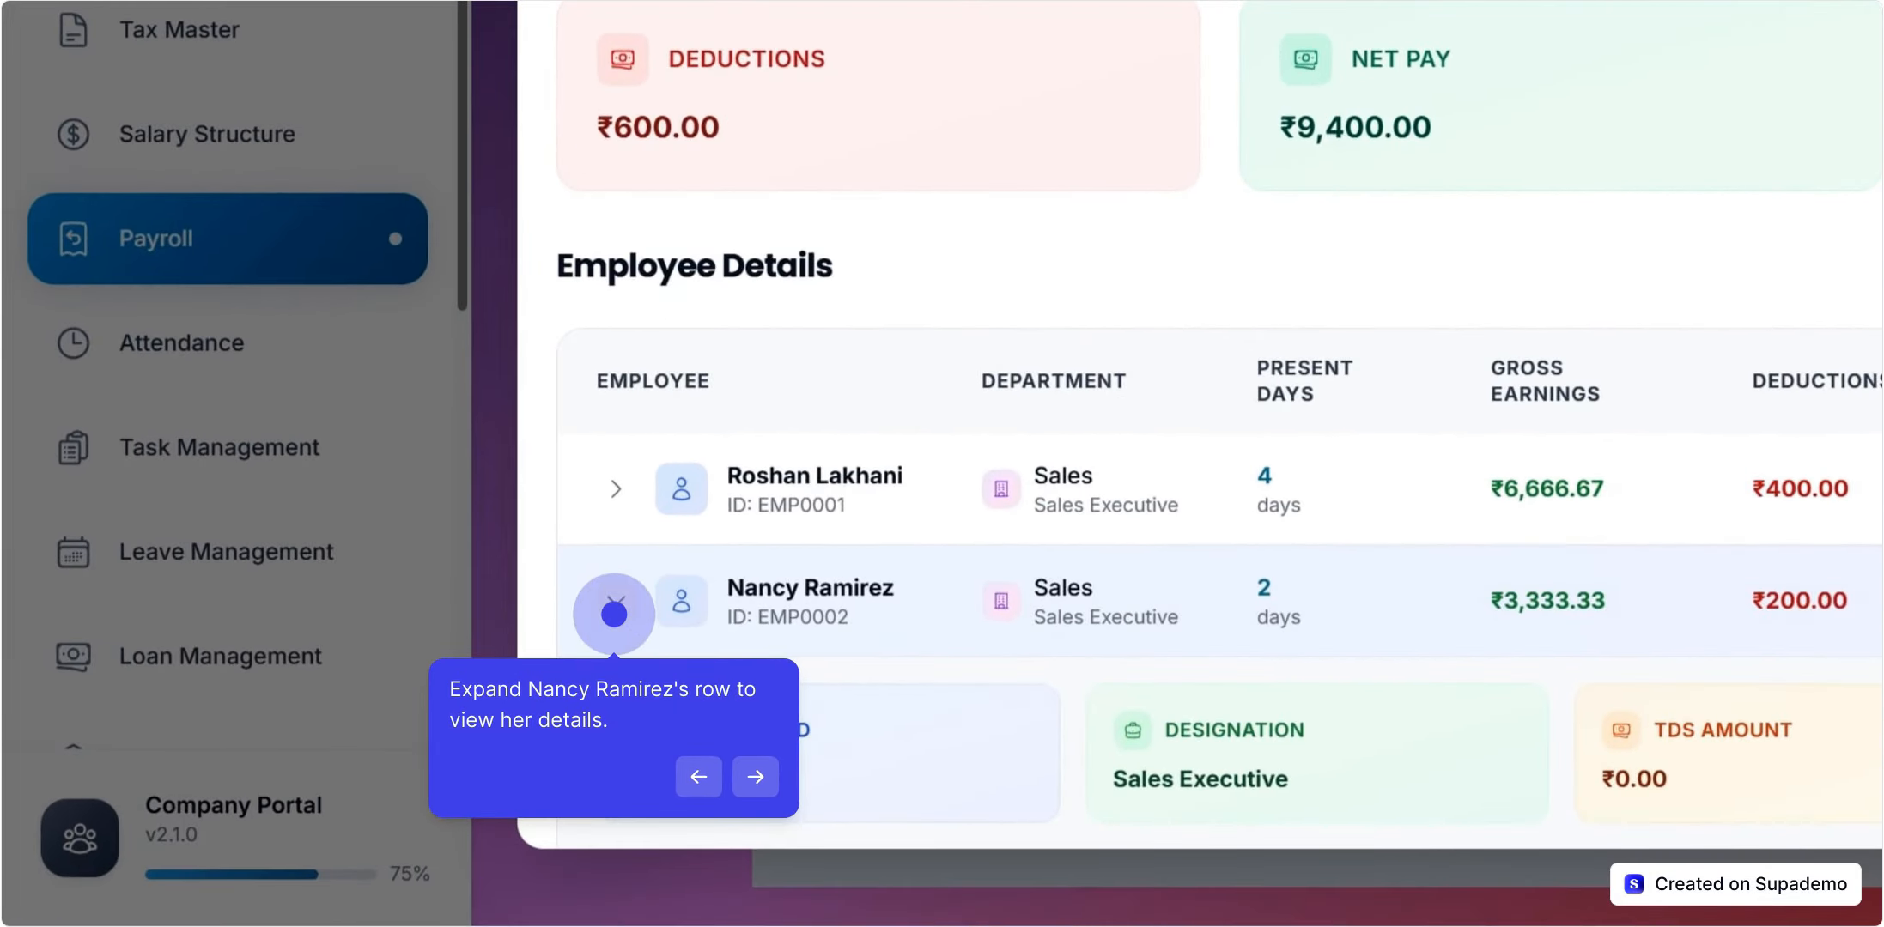
click(613, 612)
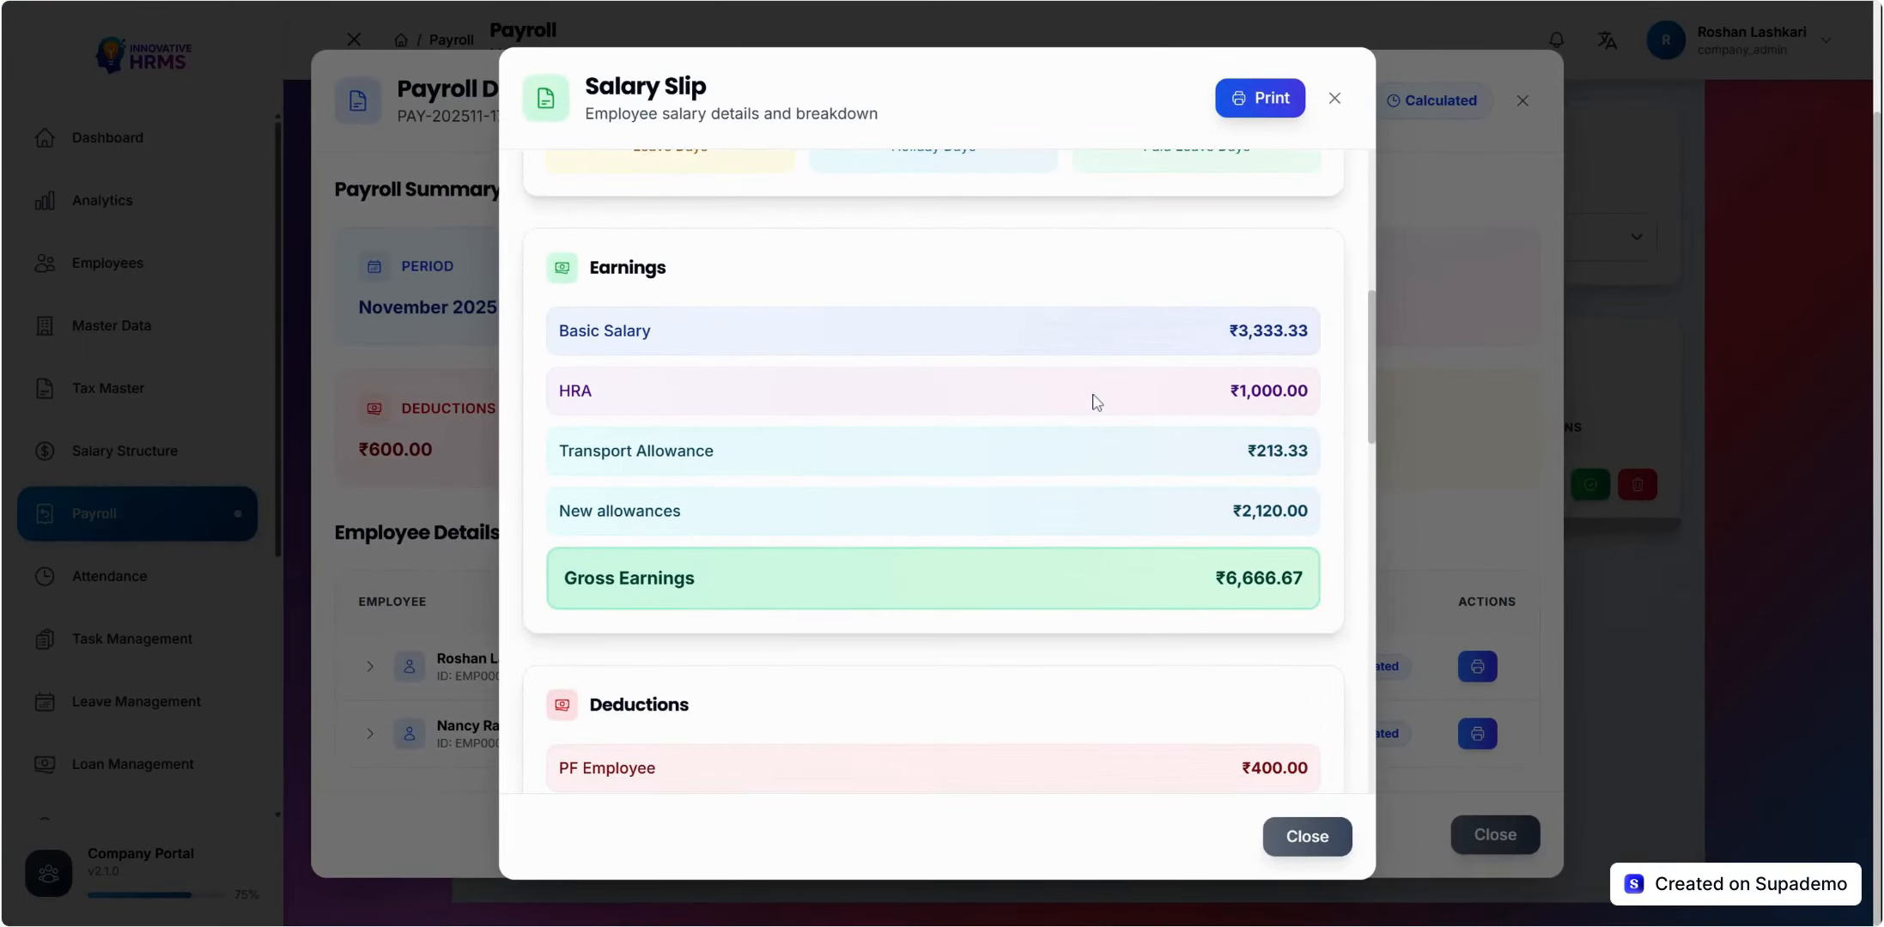
- Examine the attendance, earnings, deductions and net salary on the first employee's salary slip, and open the second employee's slip
scroll(1096, 402, down, 8)
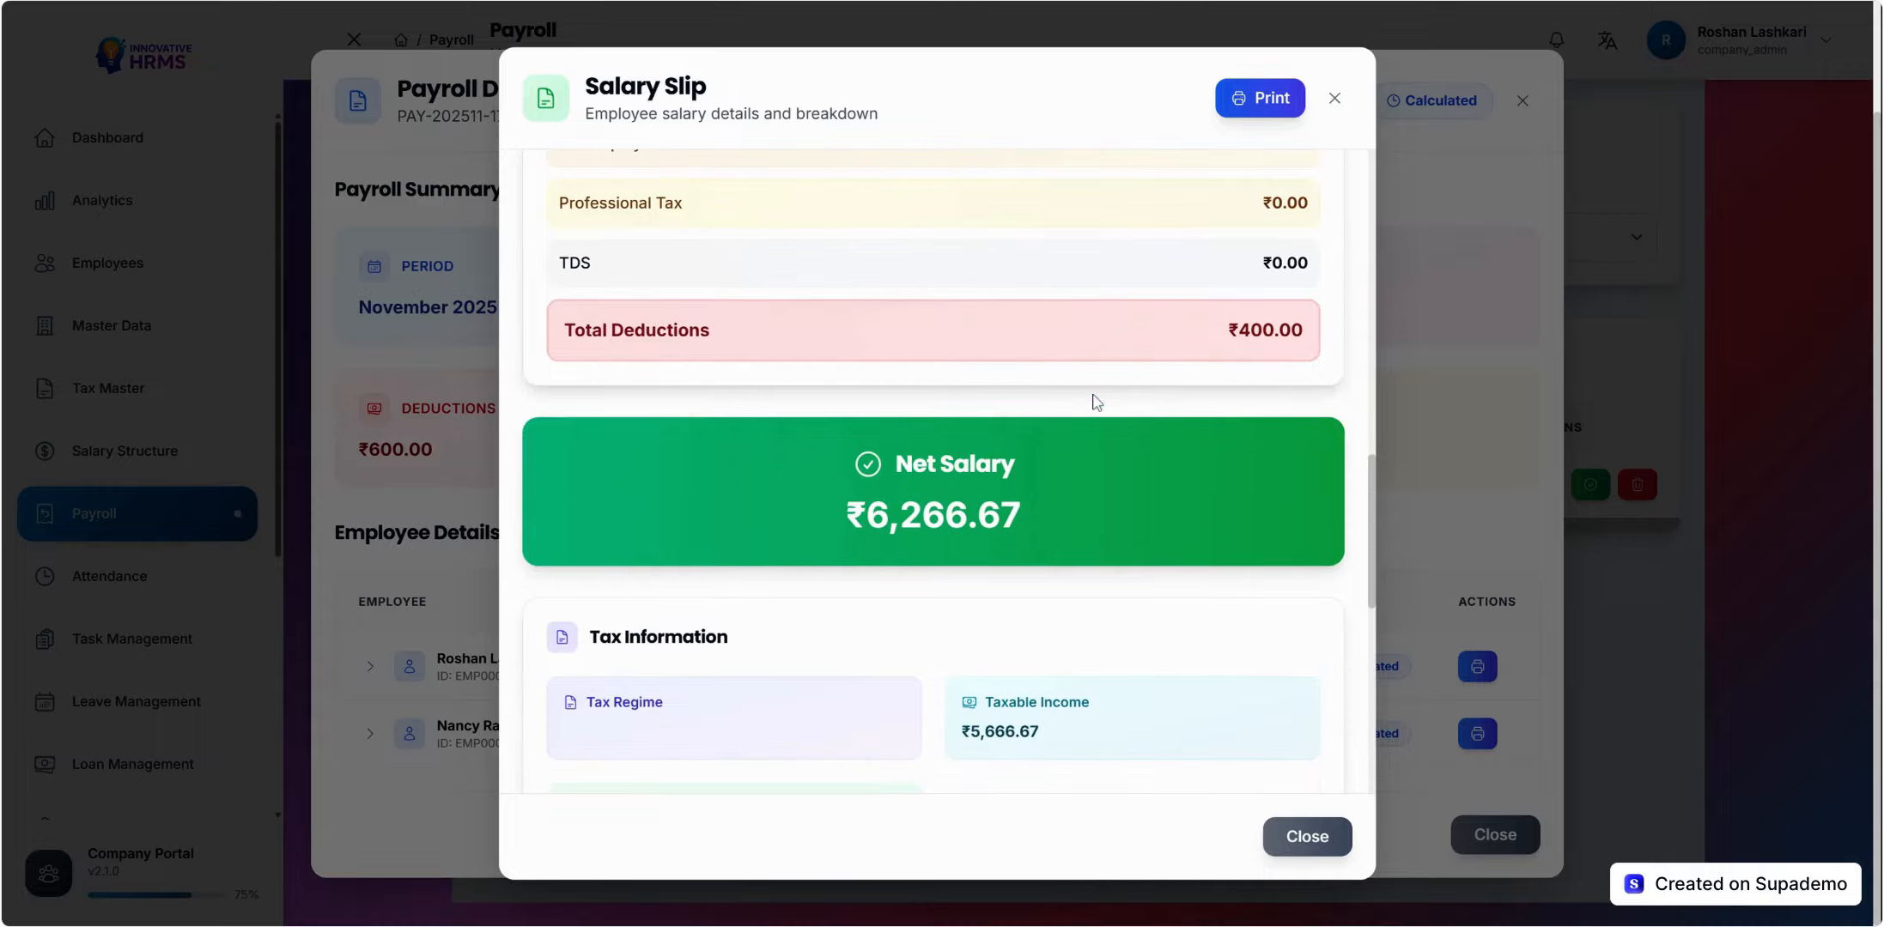
scroll(1096, 402, down, 6)
scroll(1097, 402, up, 9)
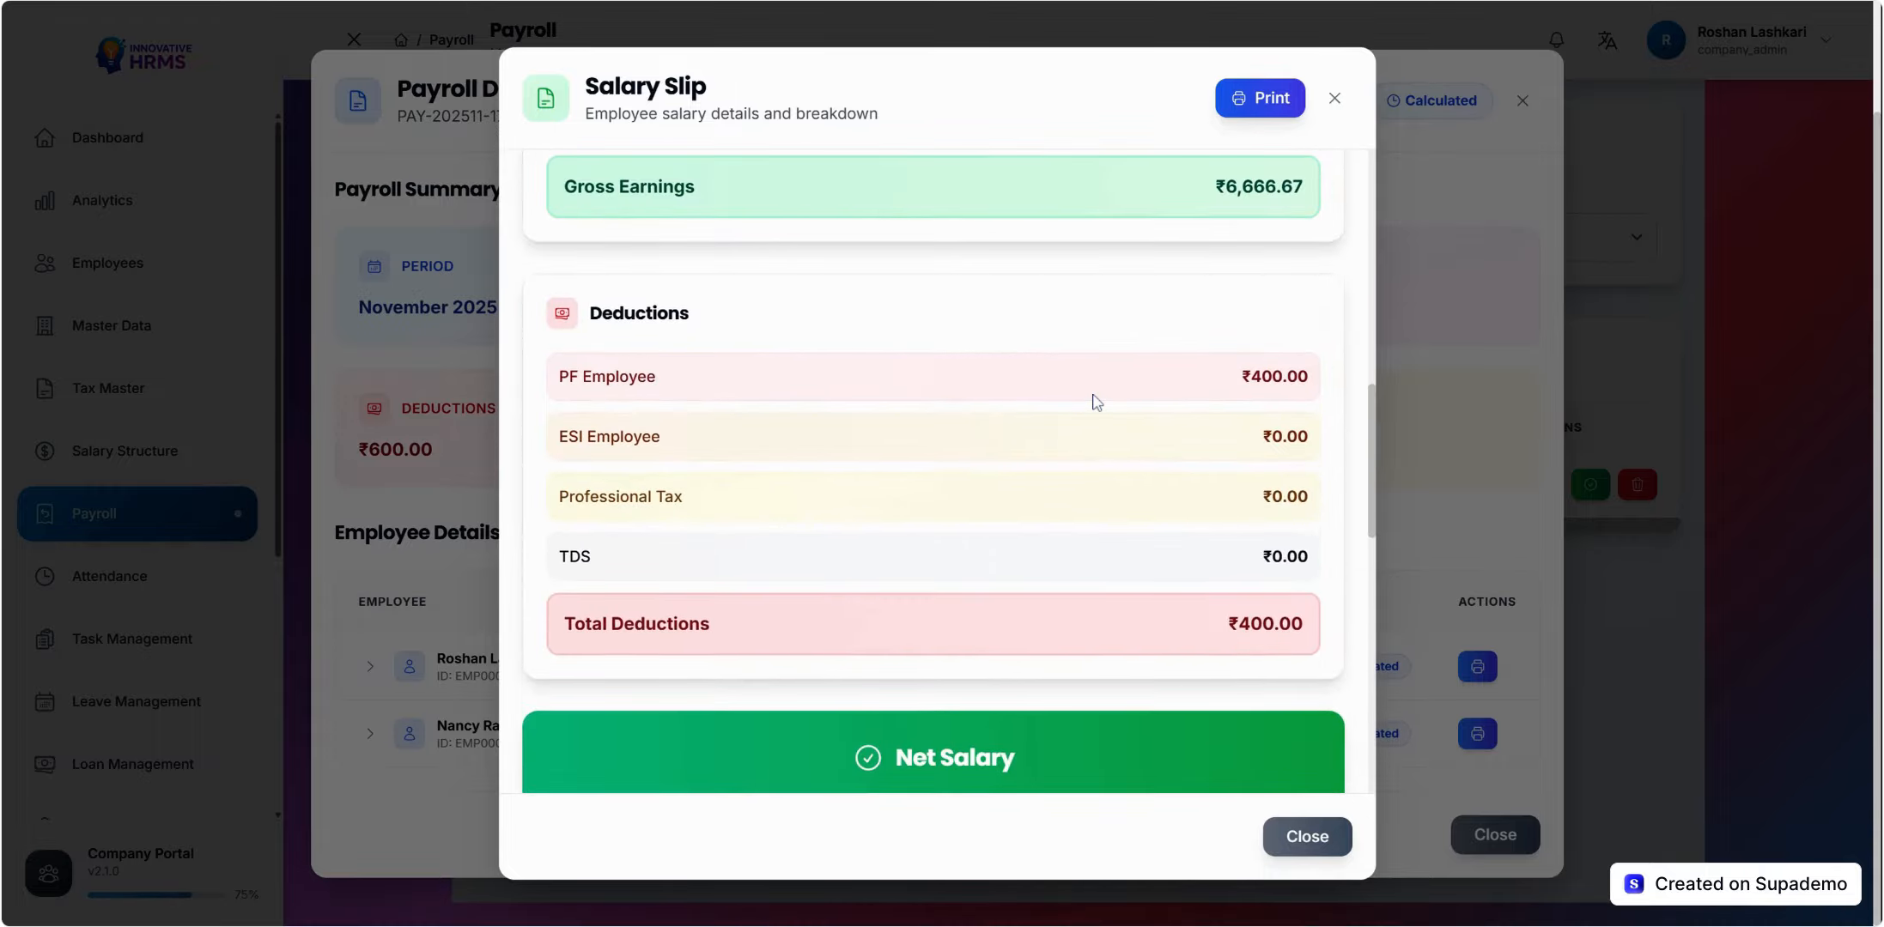
scroll(1097, 402, up, 2)
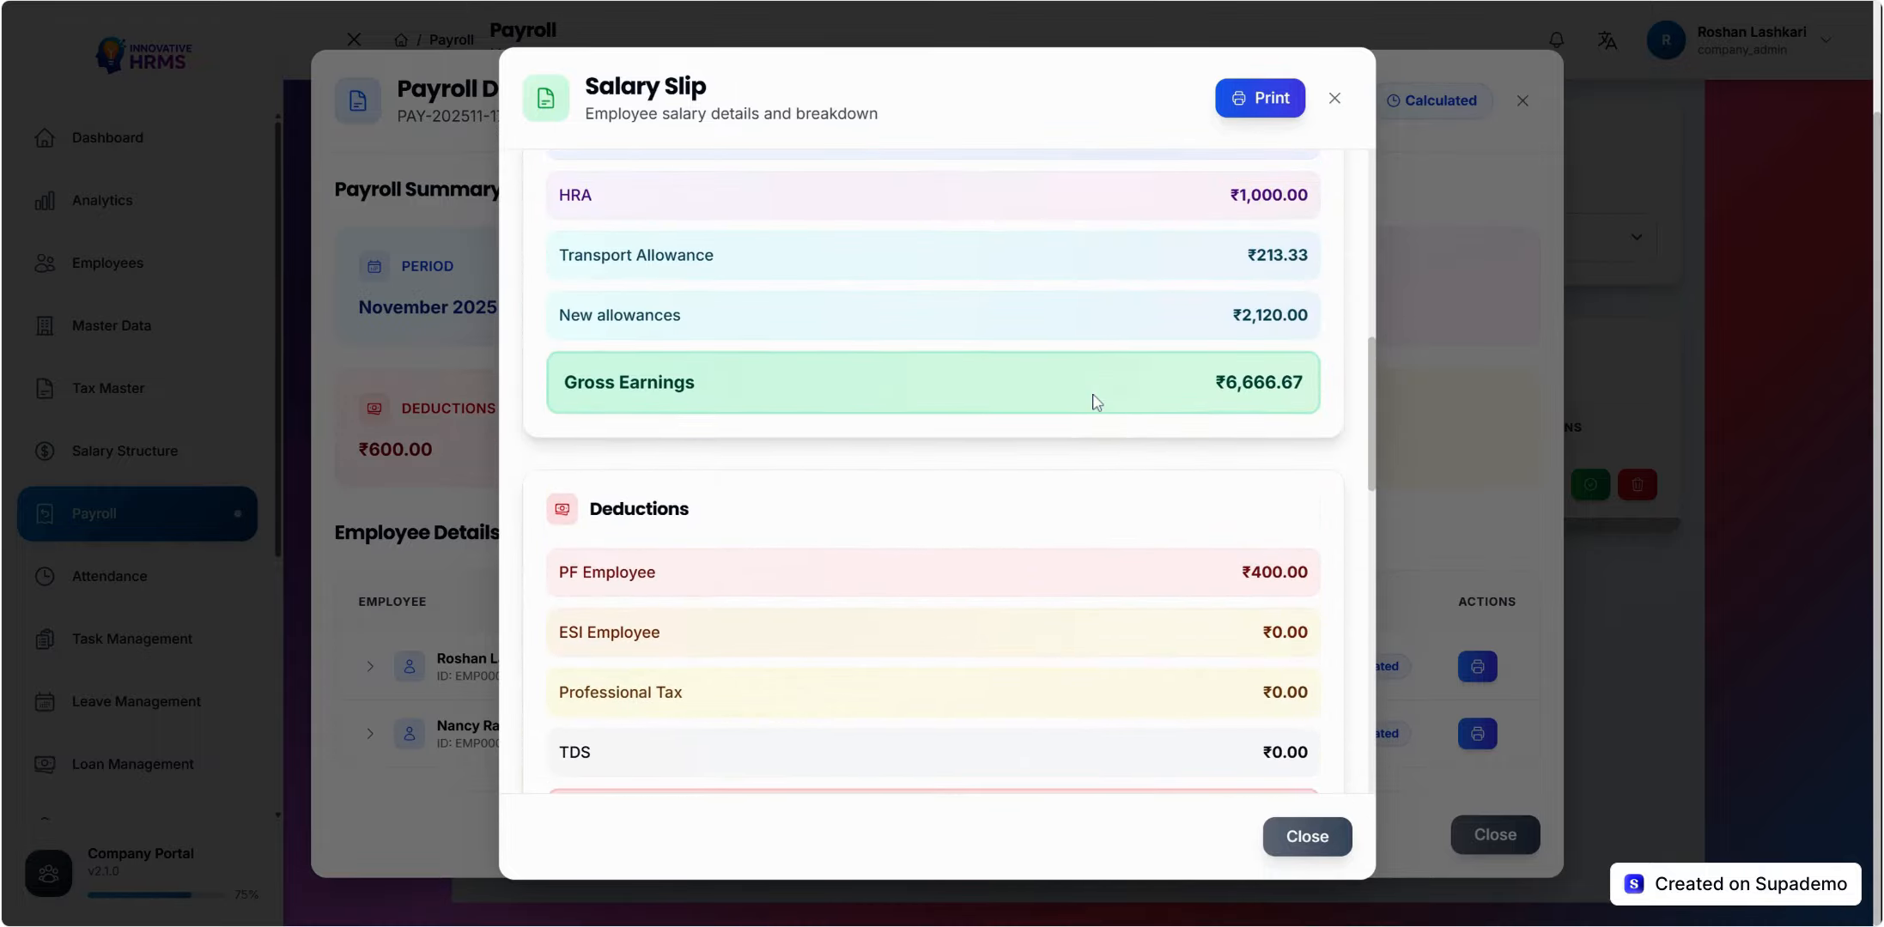
scroll(1097, 401, up, 6)
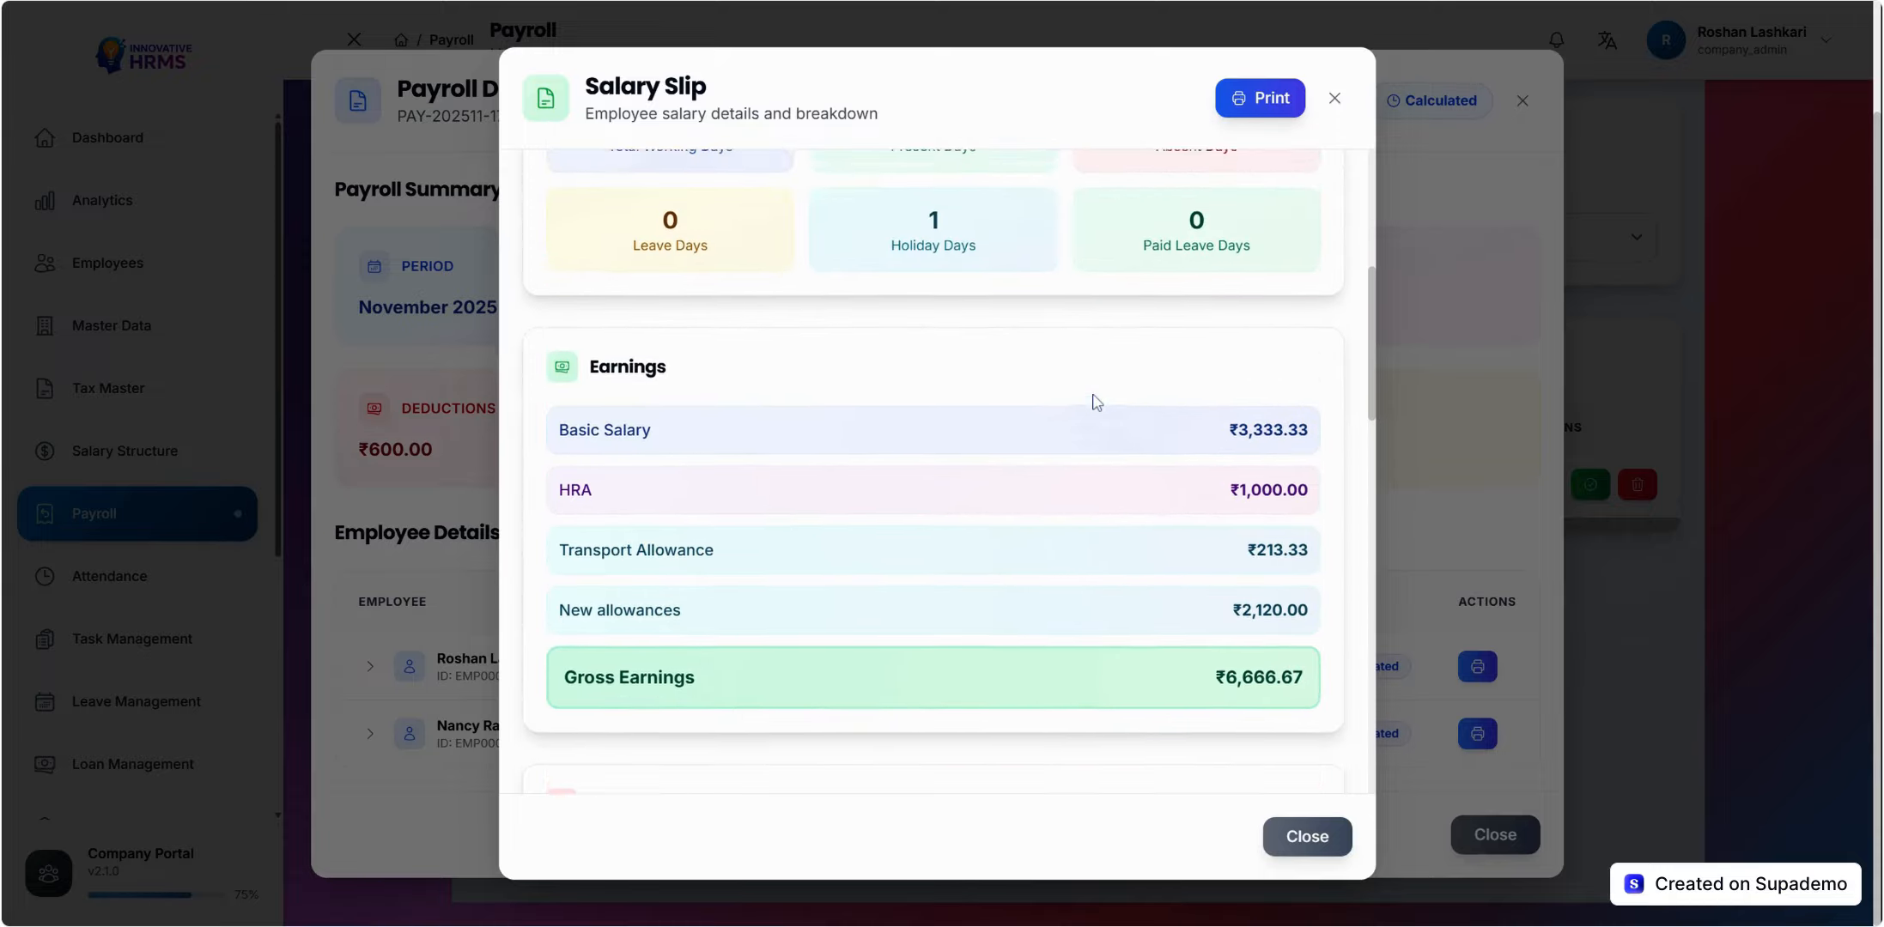
scroll(1097, 401, up, 3)
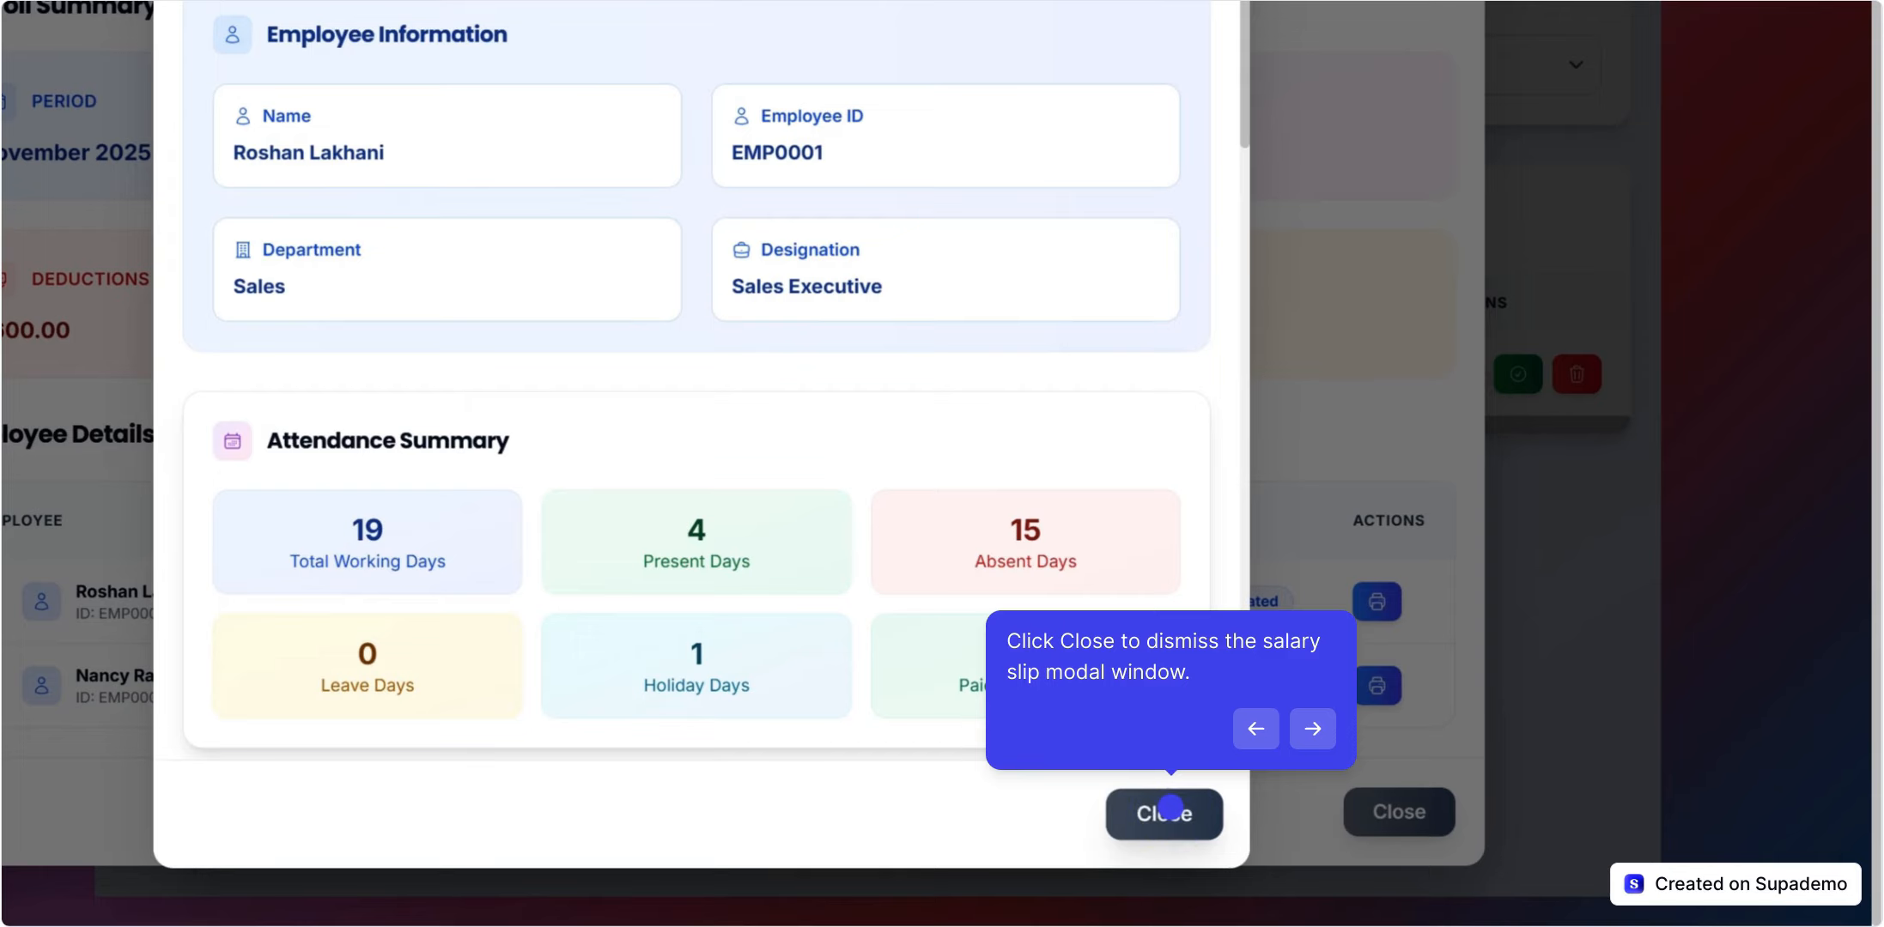
click(1170, 808)
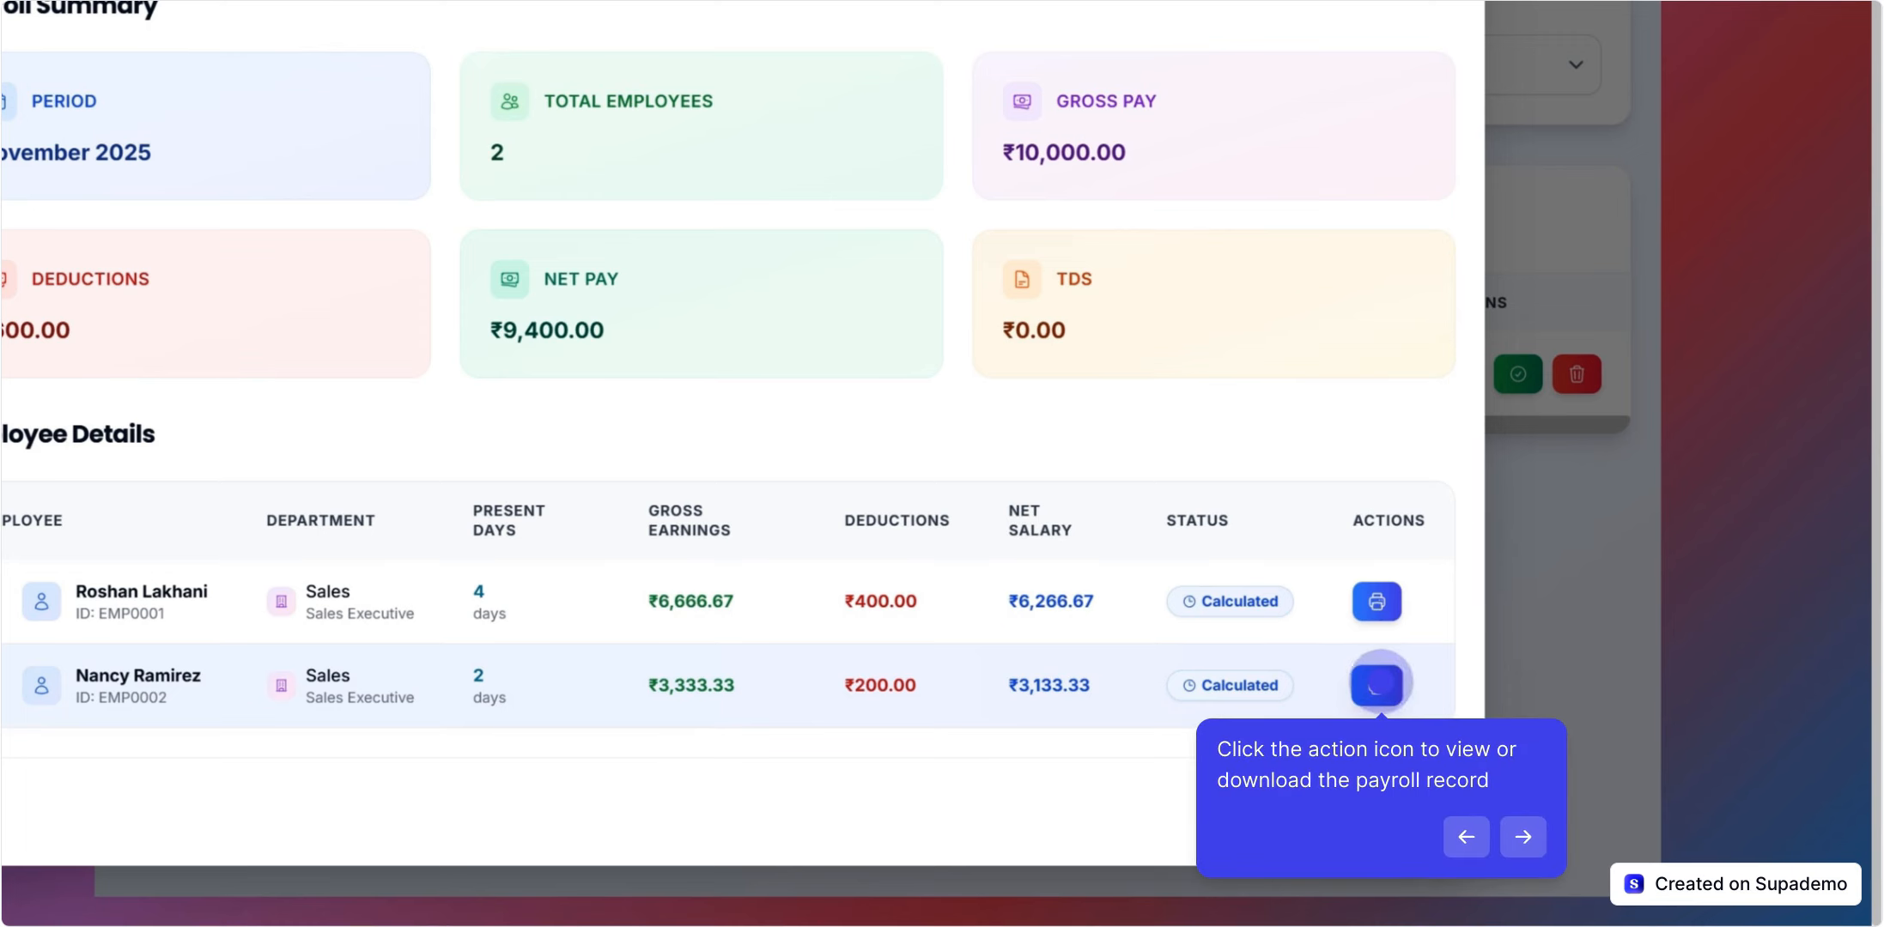
click(1380, 685)
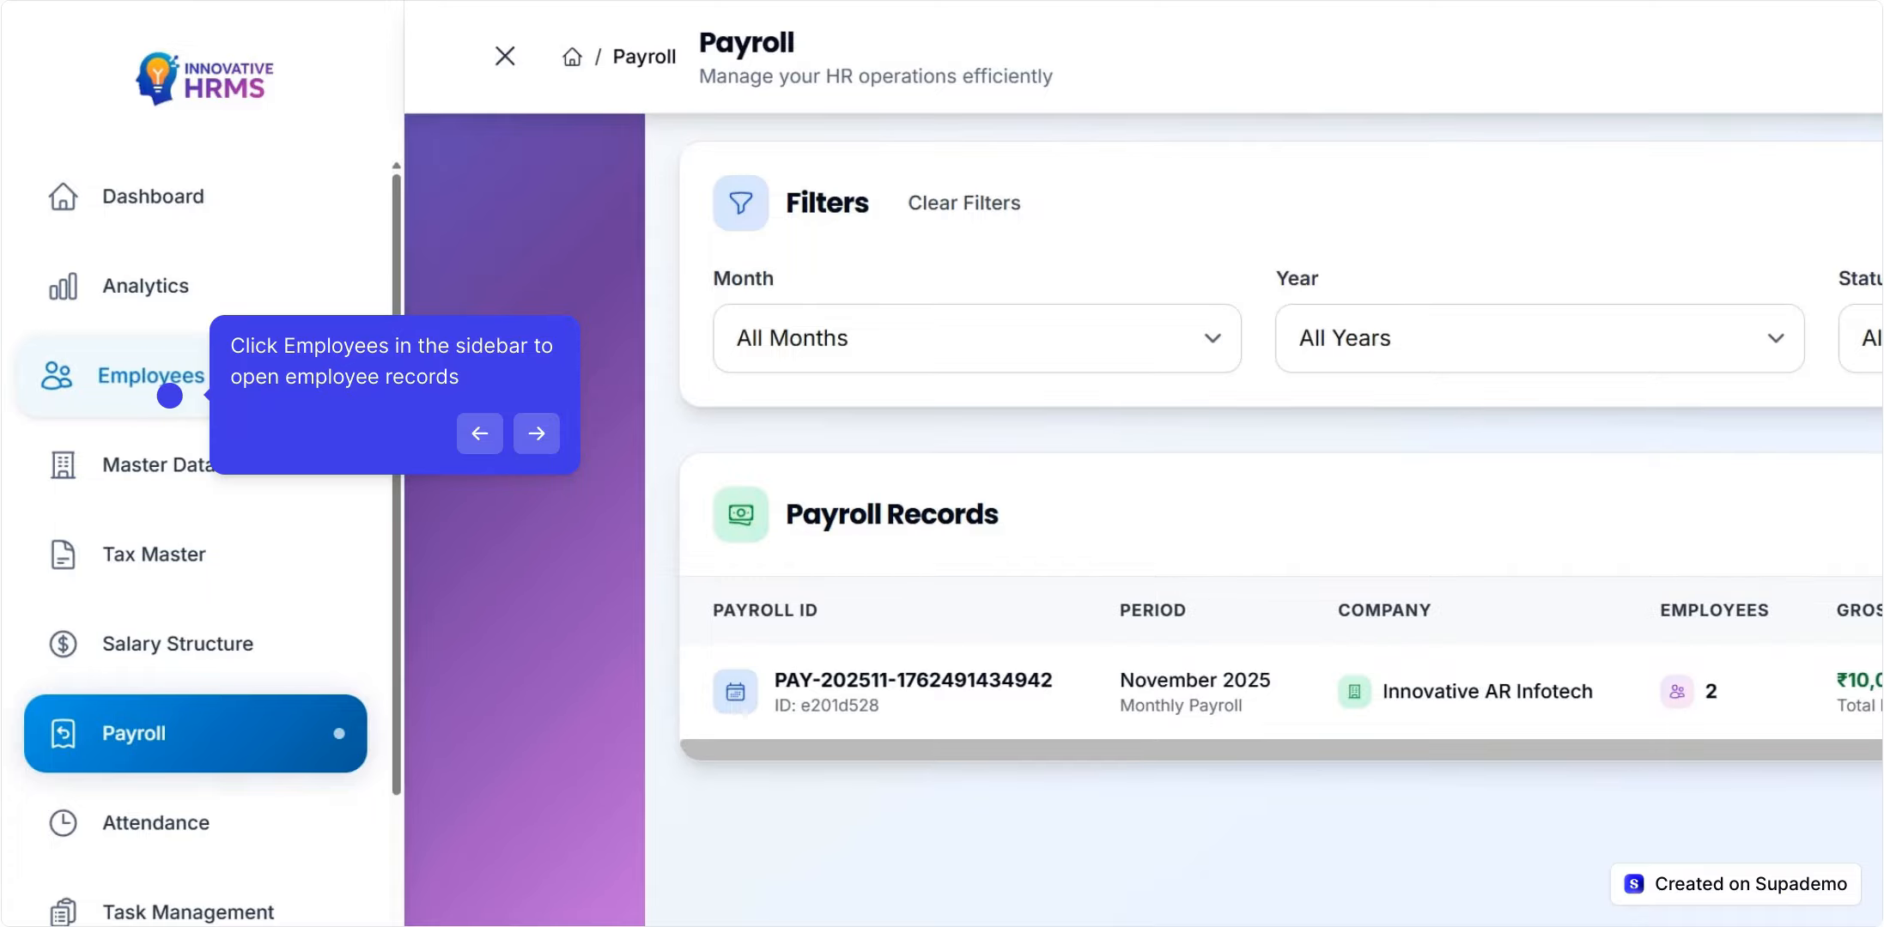
- Edit the second employee in the employee records and mark Professional Tax (PT) as applicable in the Tax Declaration
click(170, 395)
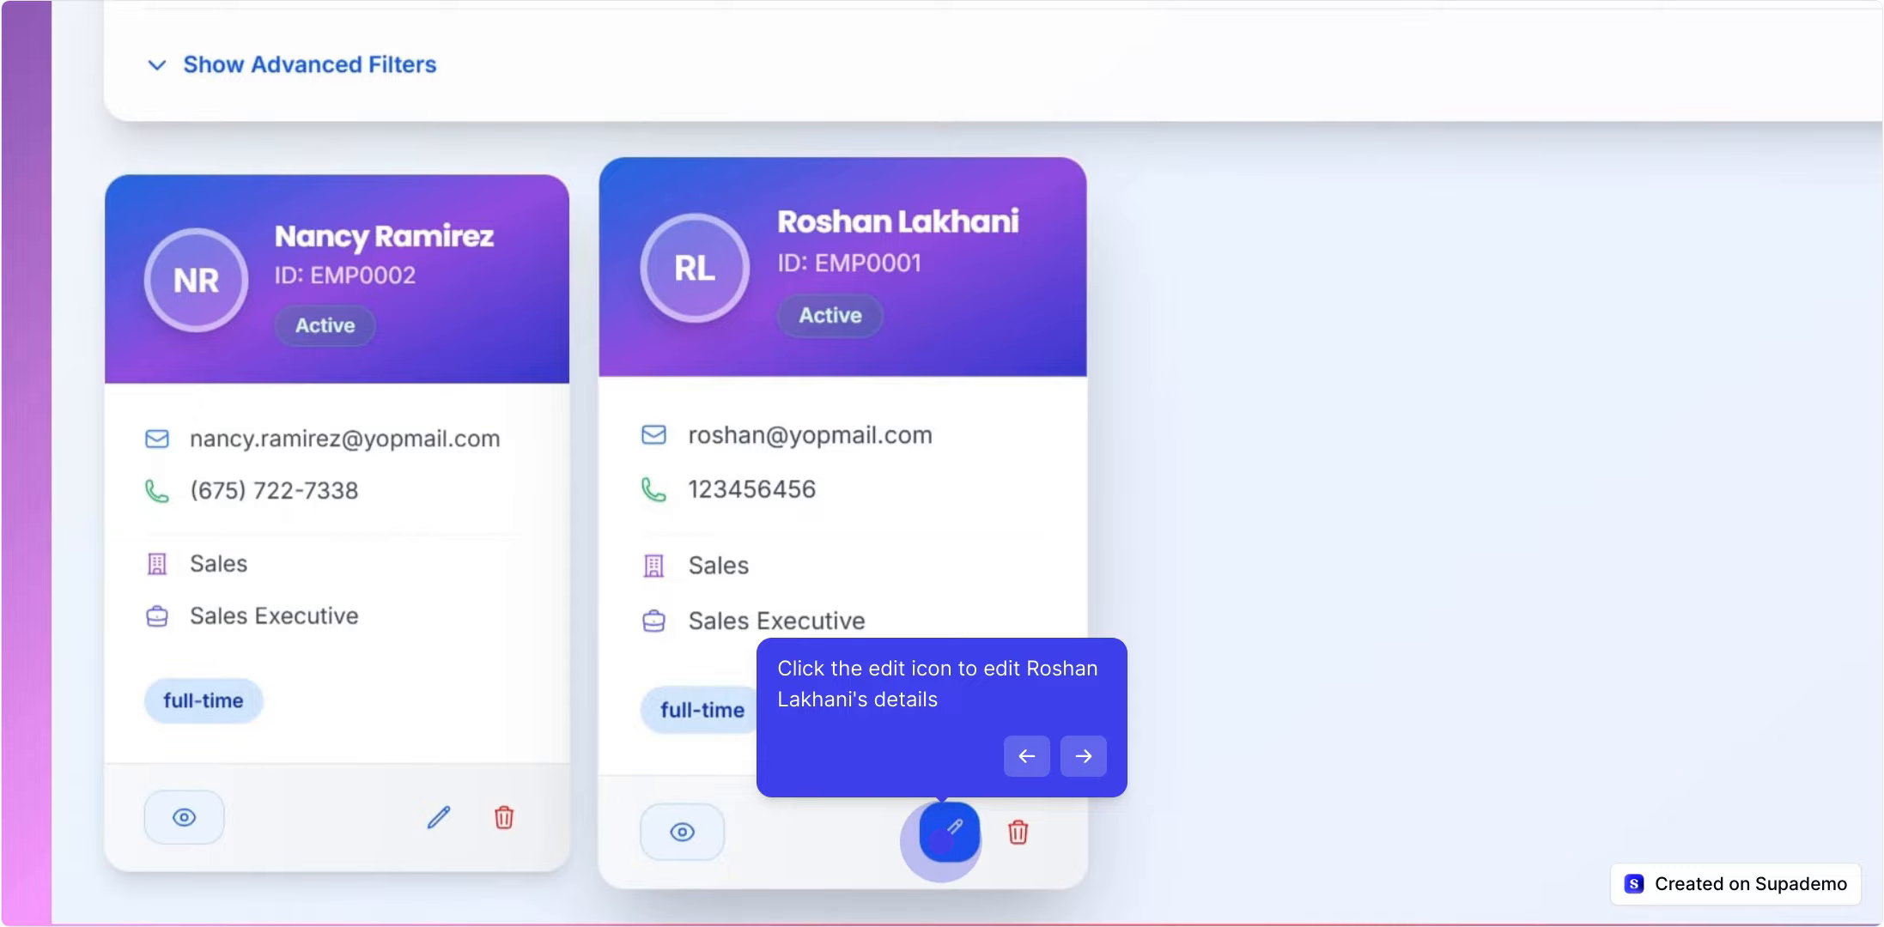
click(948, 829)
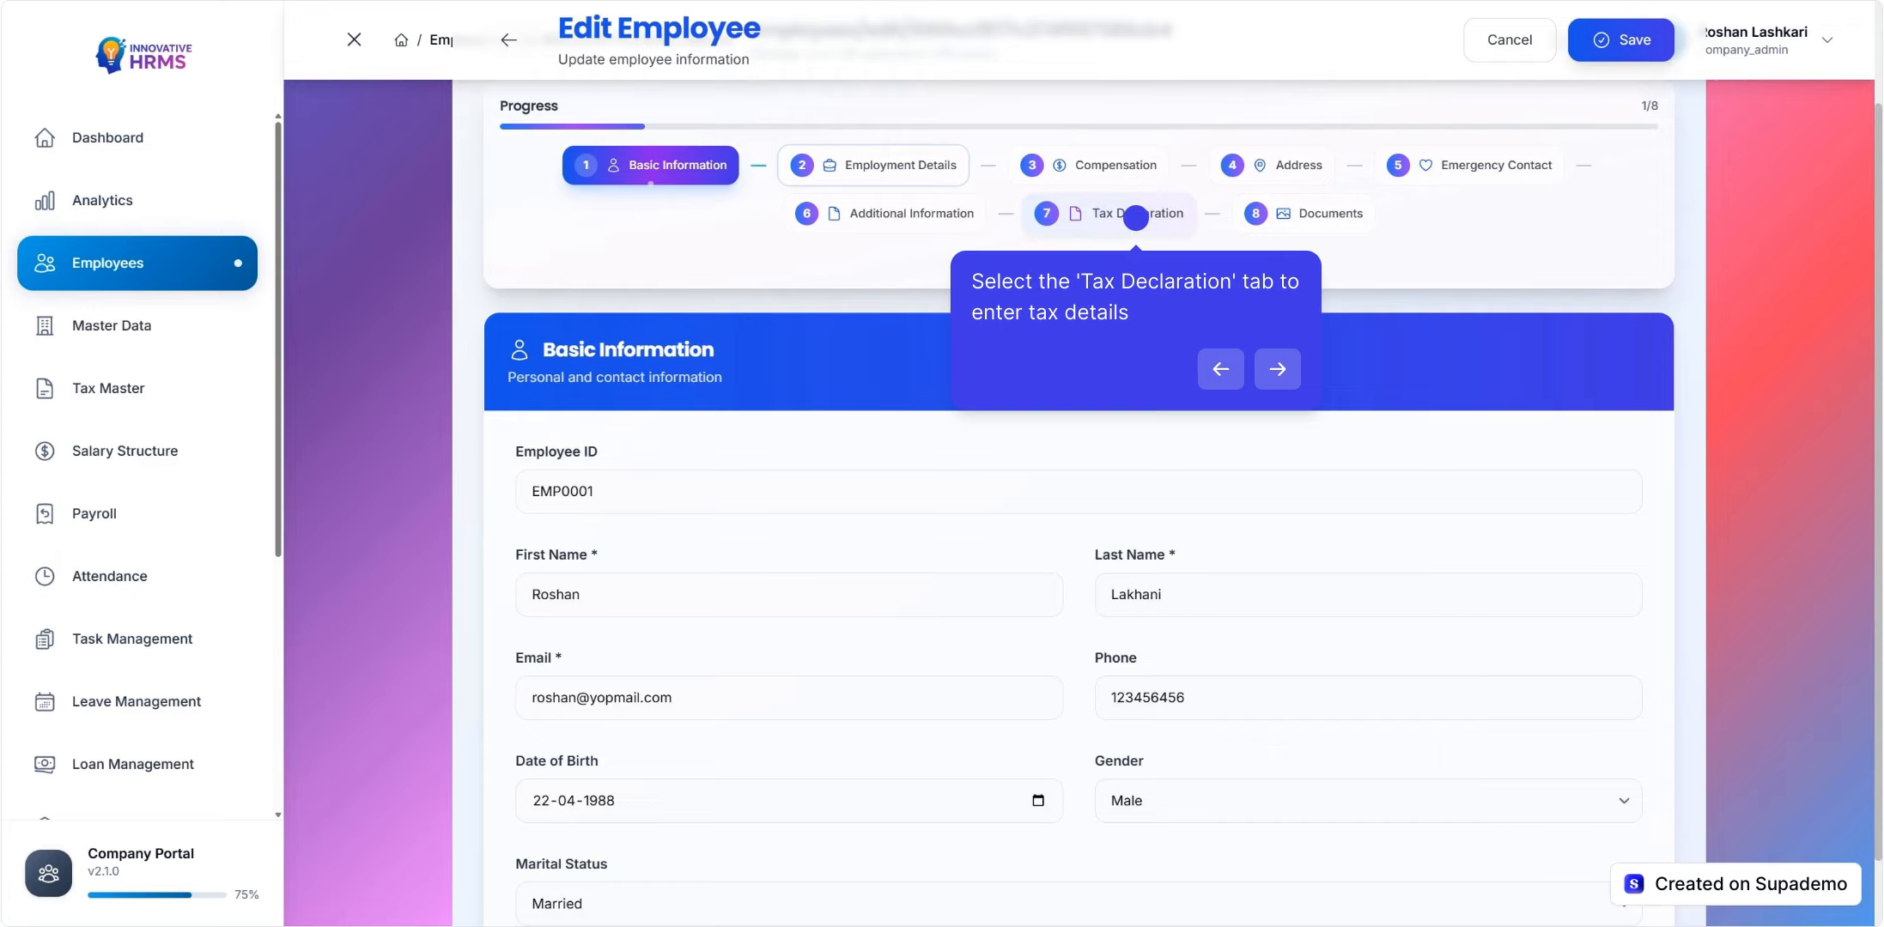
click(1136, 218)
scroll(1136, 218, down, 5)
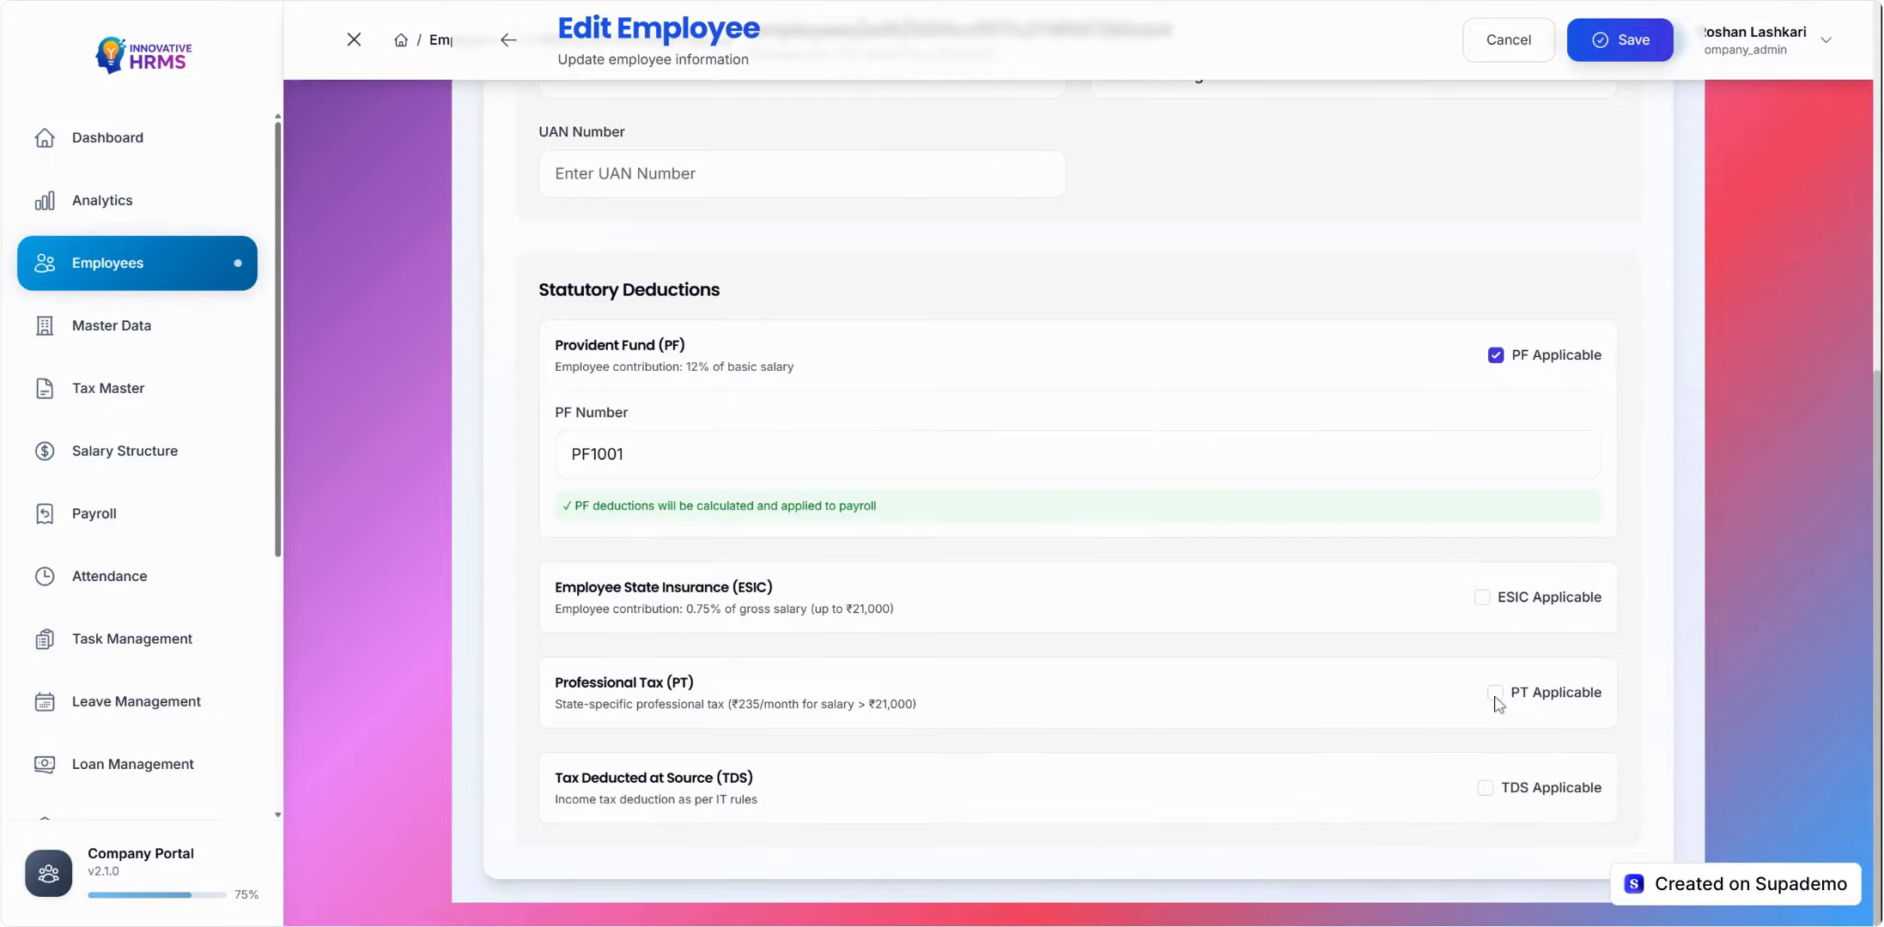
click(1495, 693)
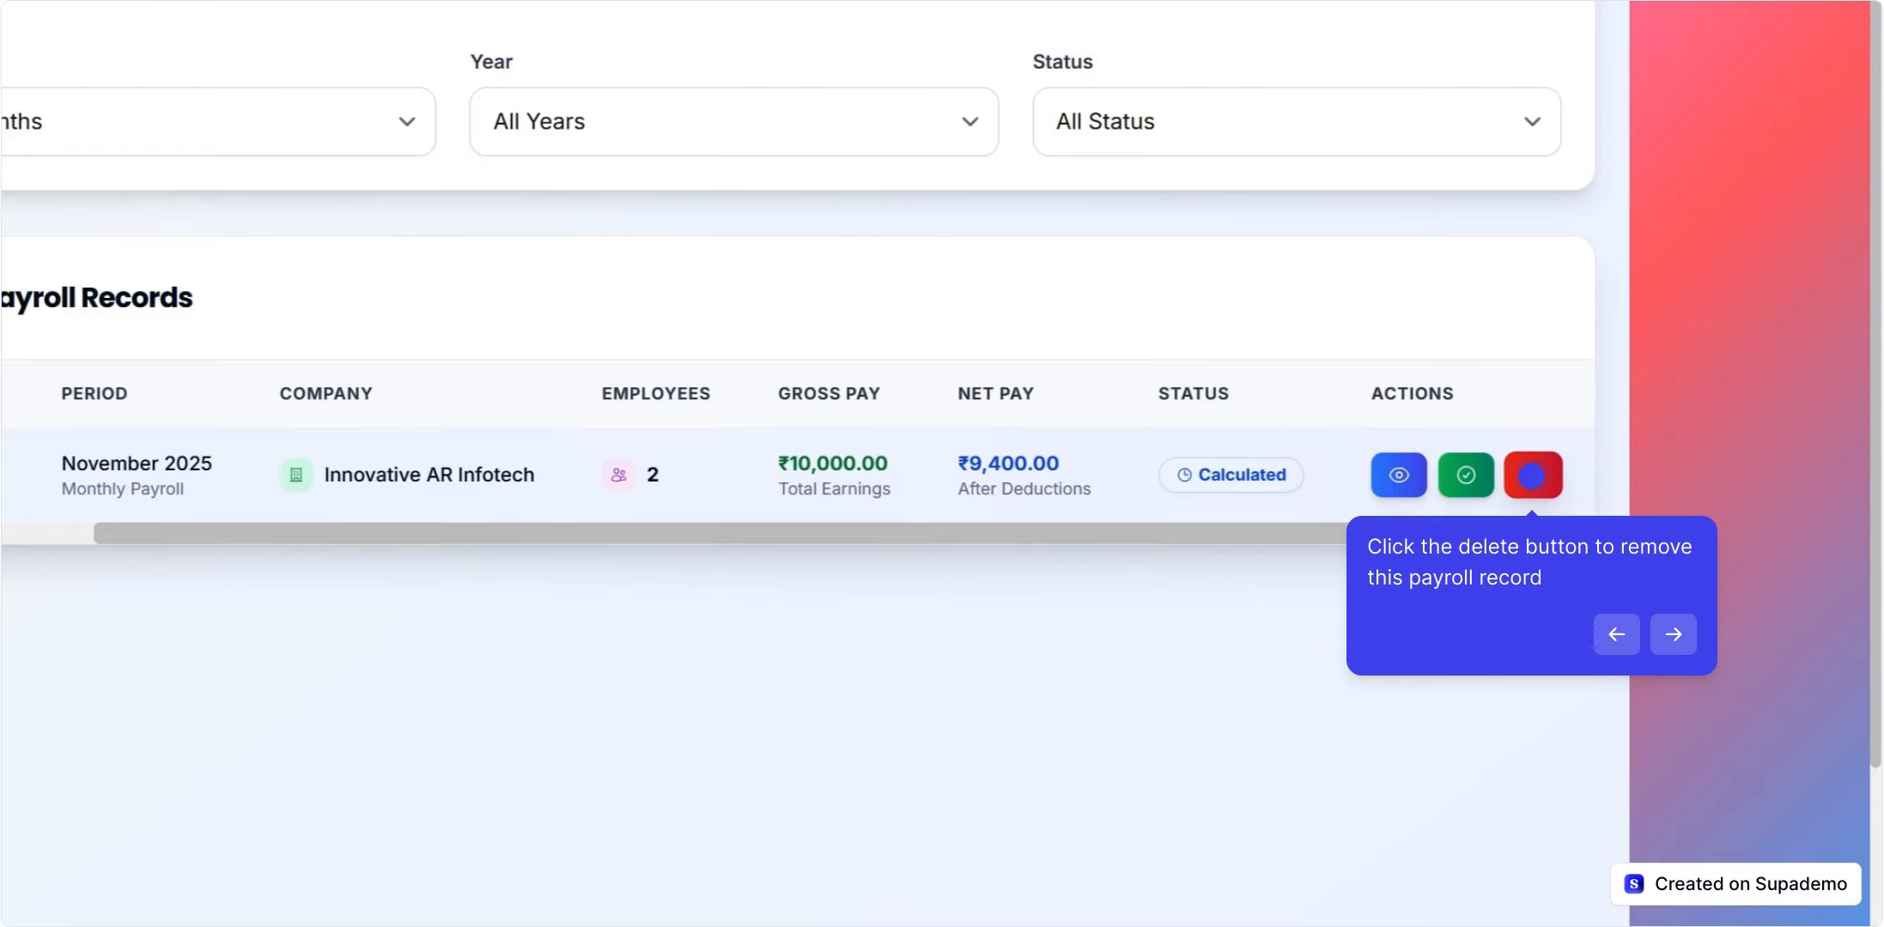
- Permanently delete the November 2025 payroll record and generate the November 2025 payroll again
click(1532, 475)
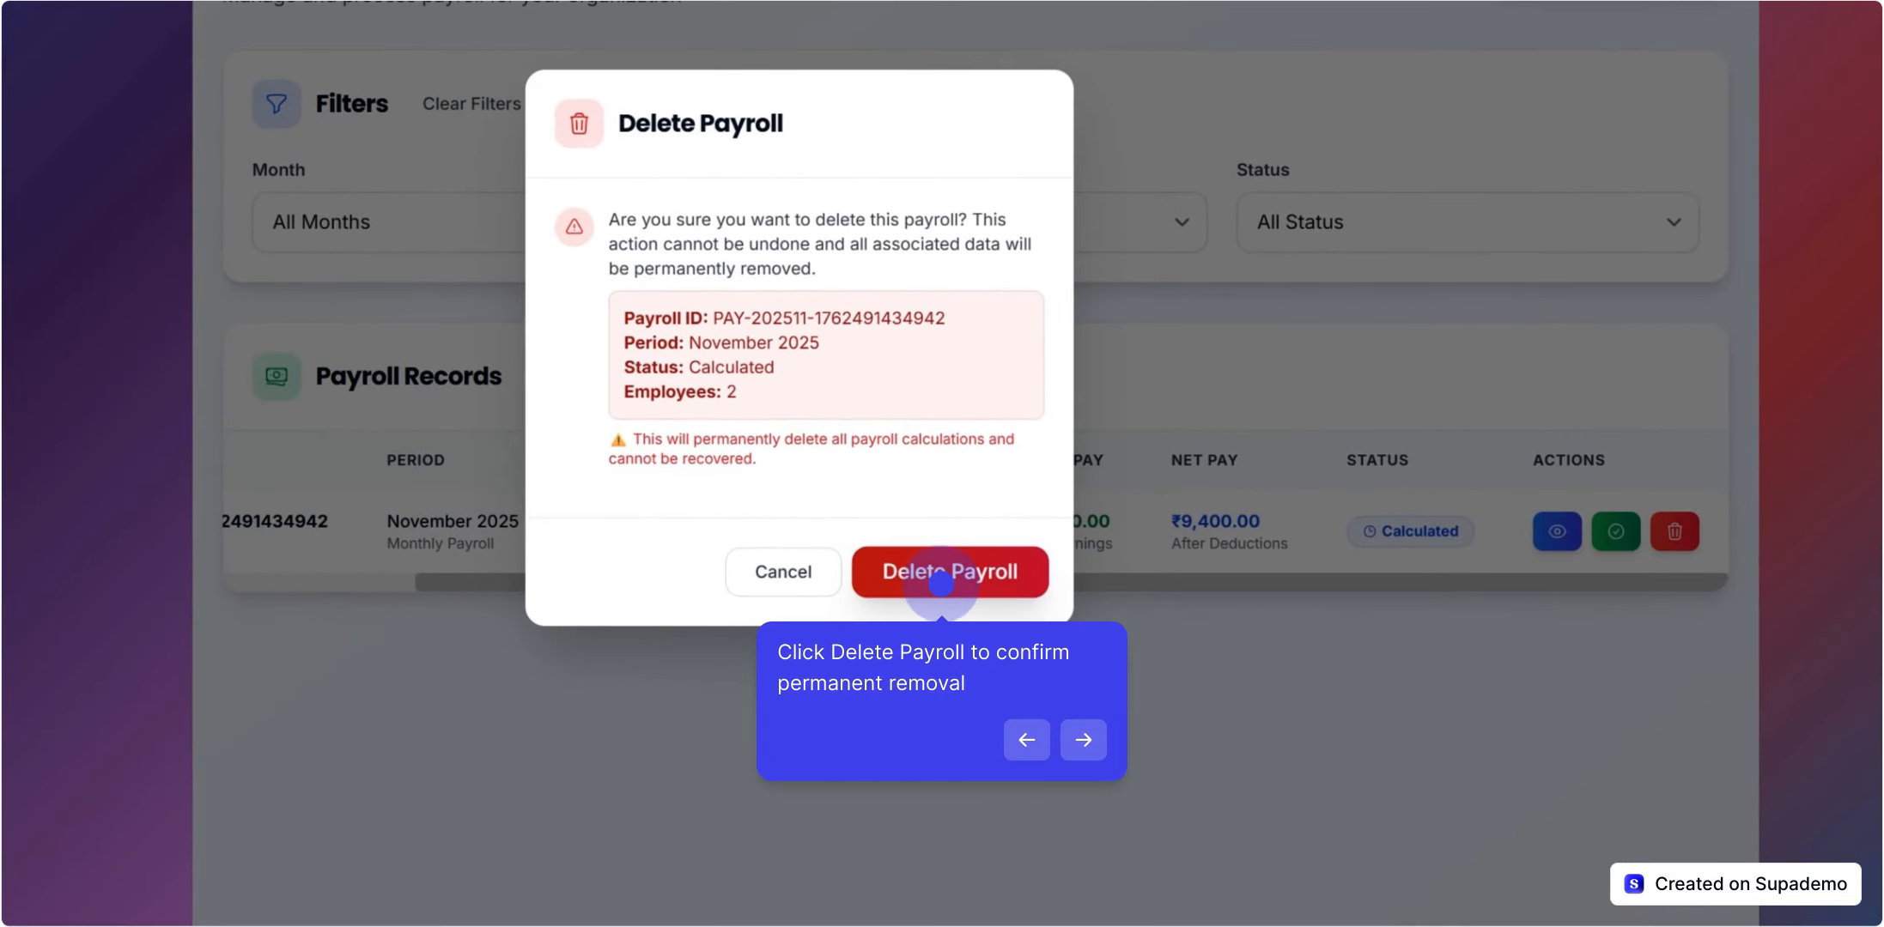
click(941, 571)
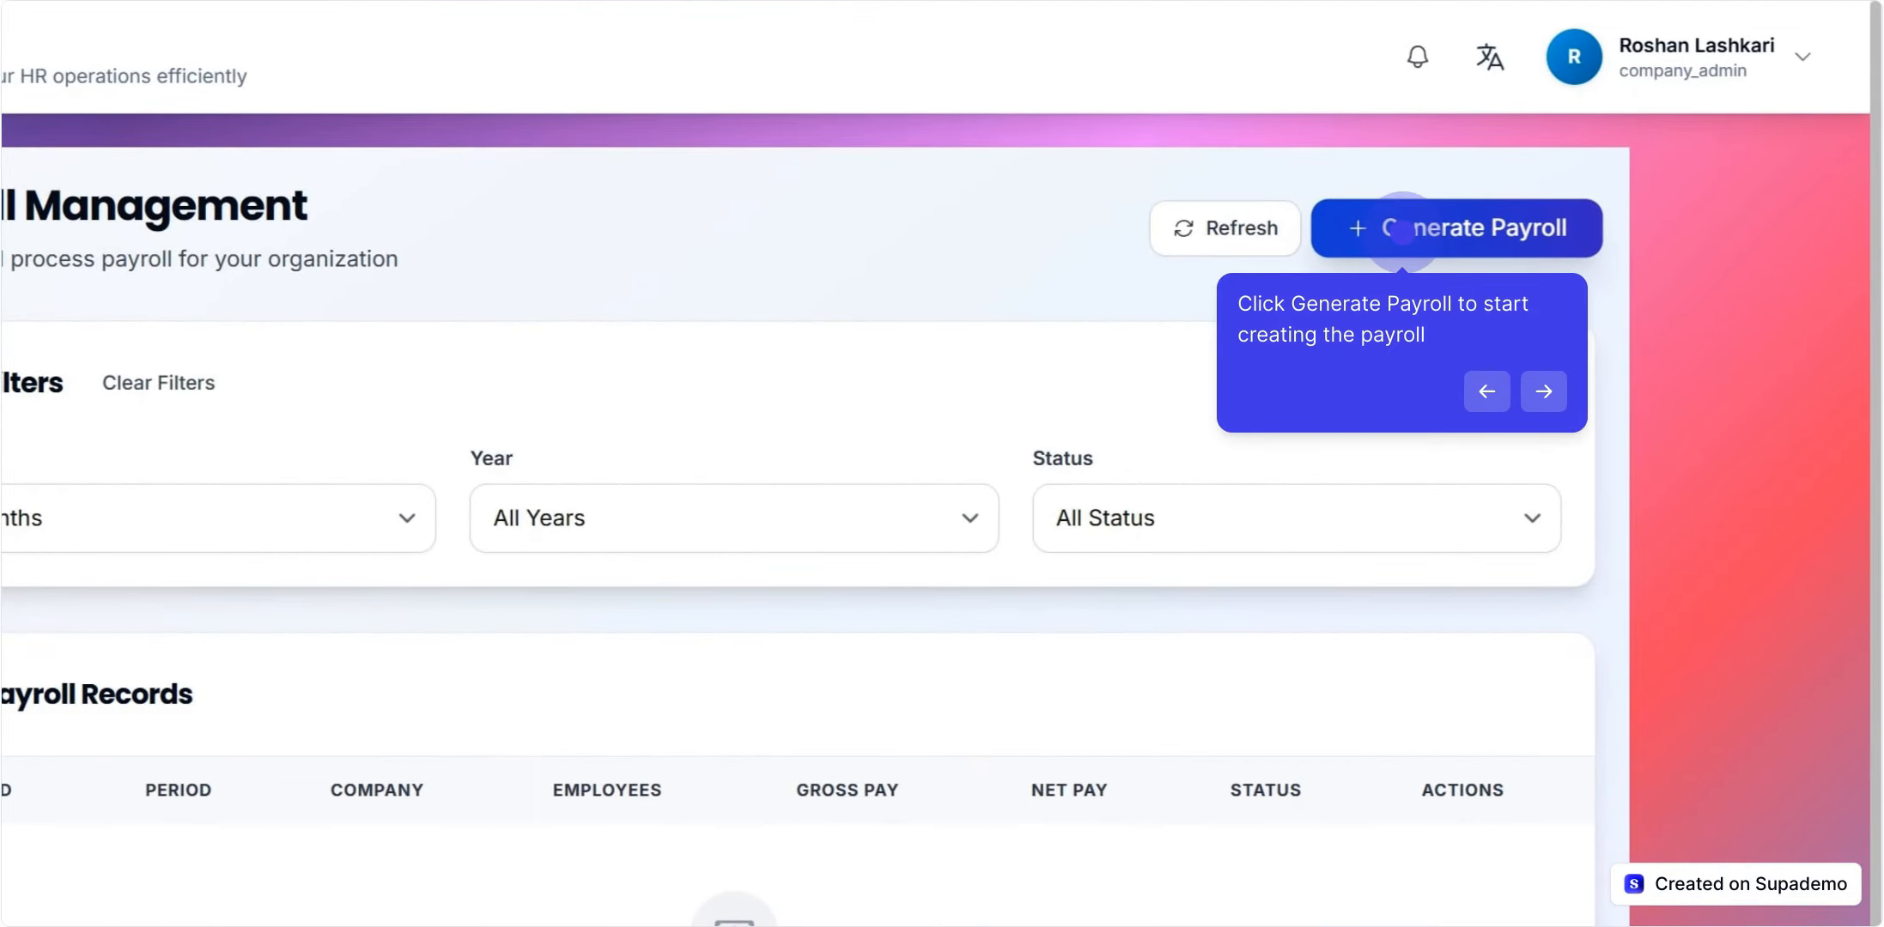
click(1401, 230)
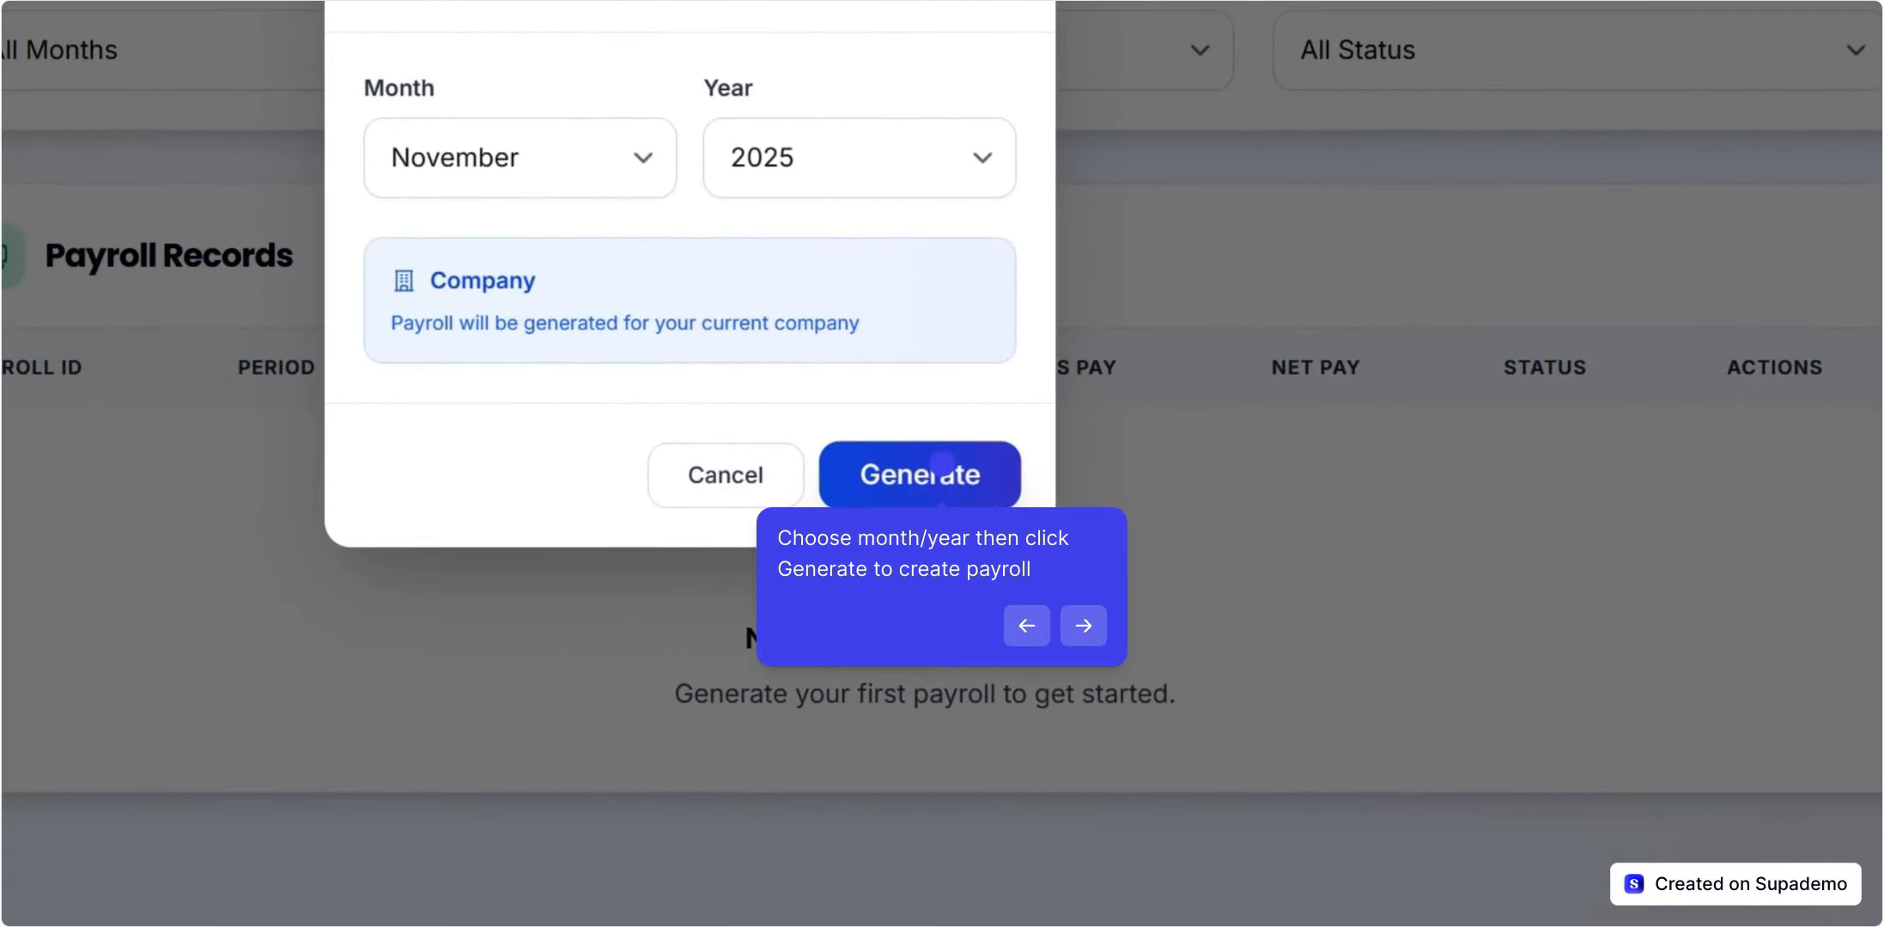
click(942, 457)
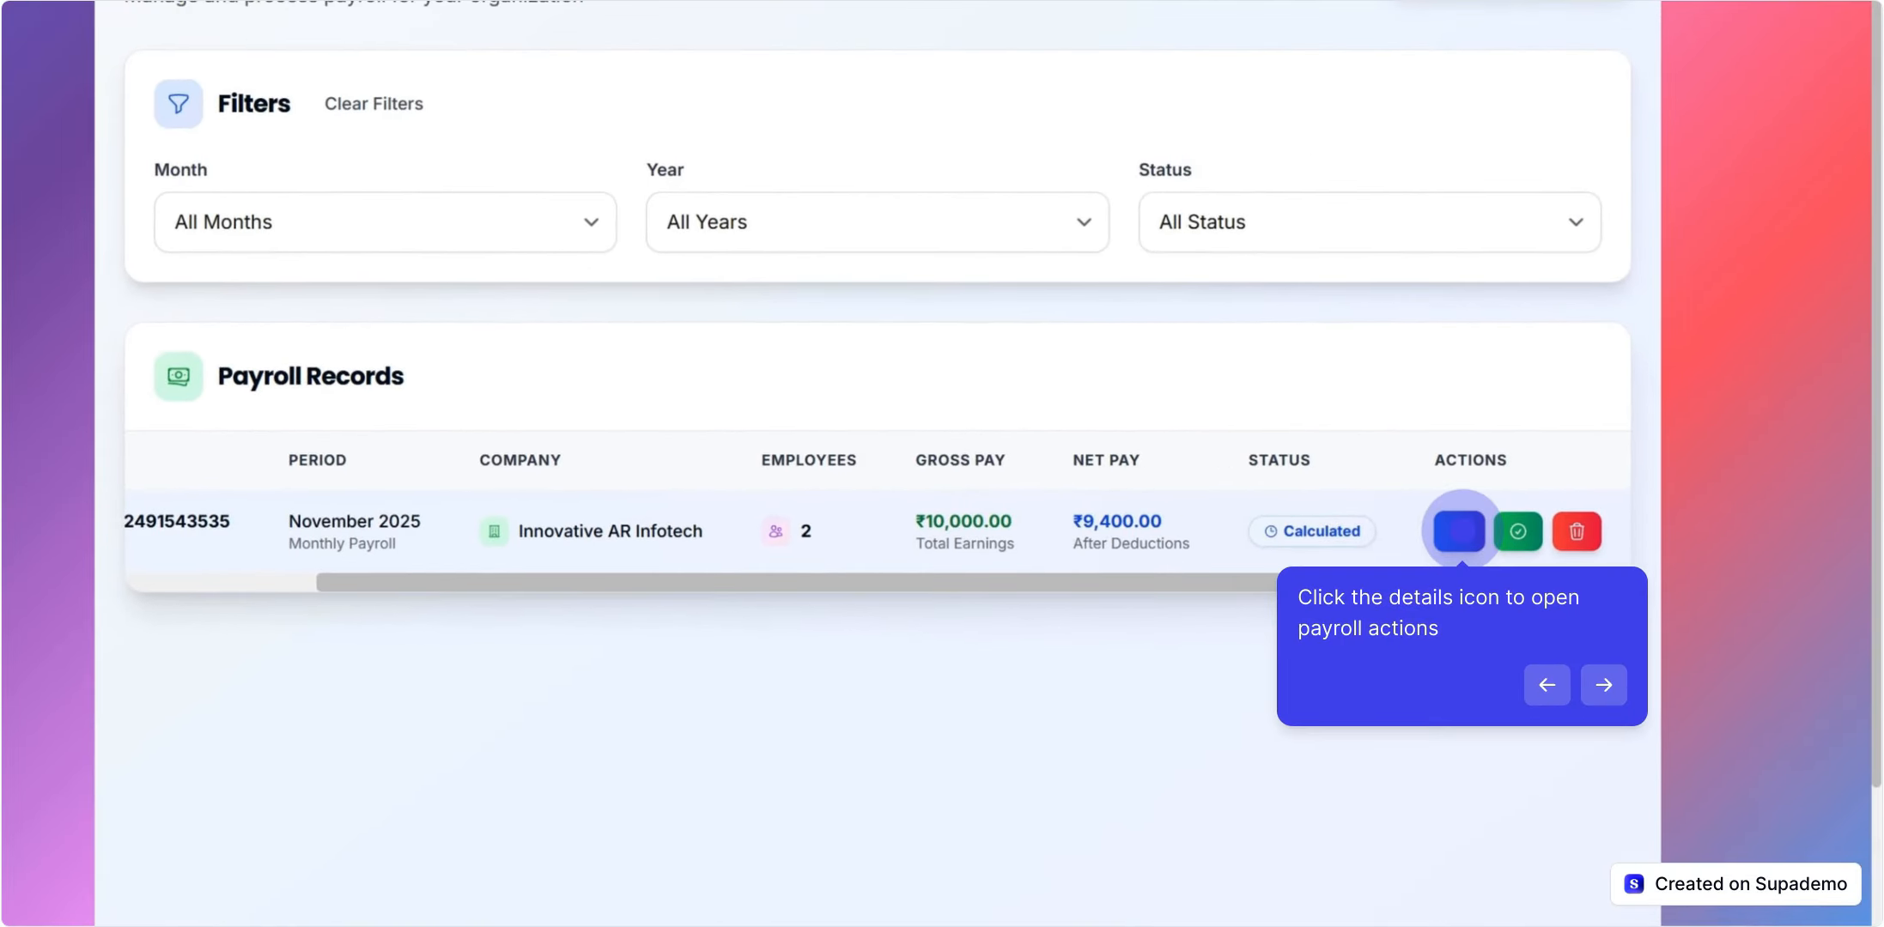
- Open the regenerated payroll's details and examine the earnings and deductions on the second employee's salary slip
click(1458, 530)
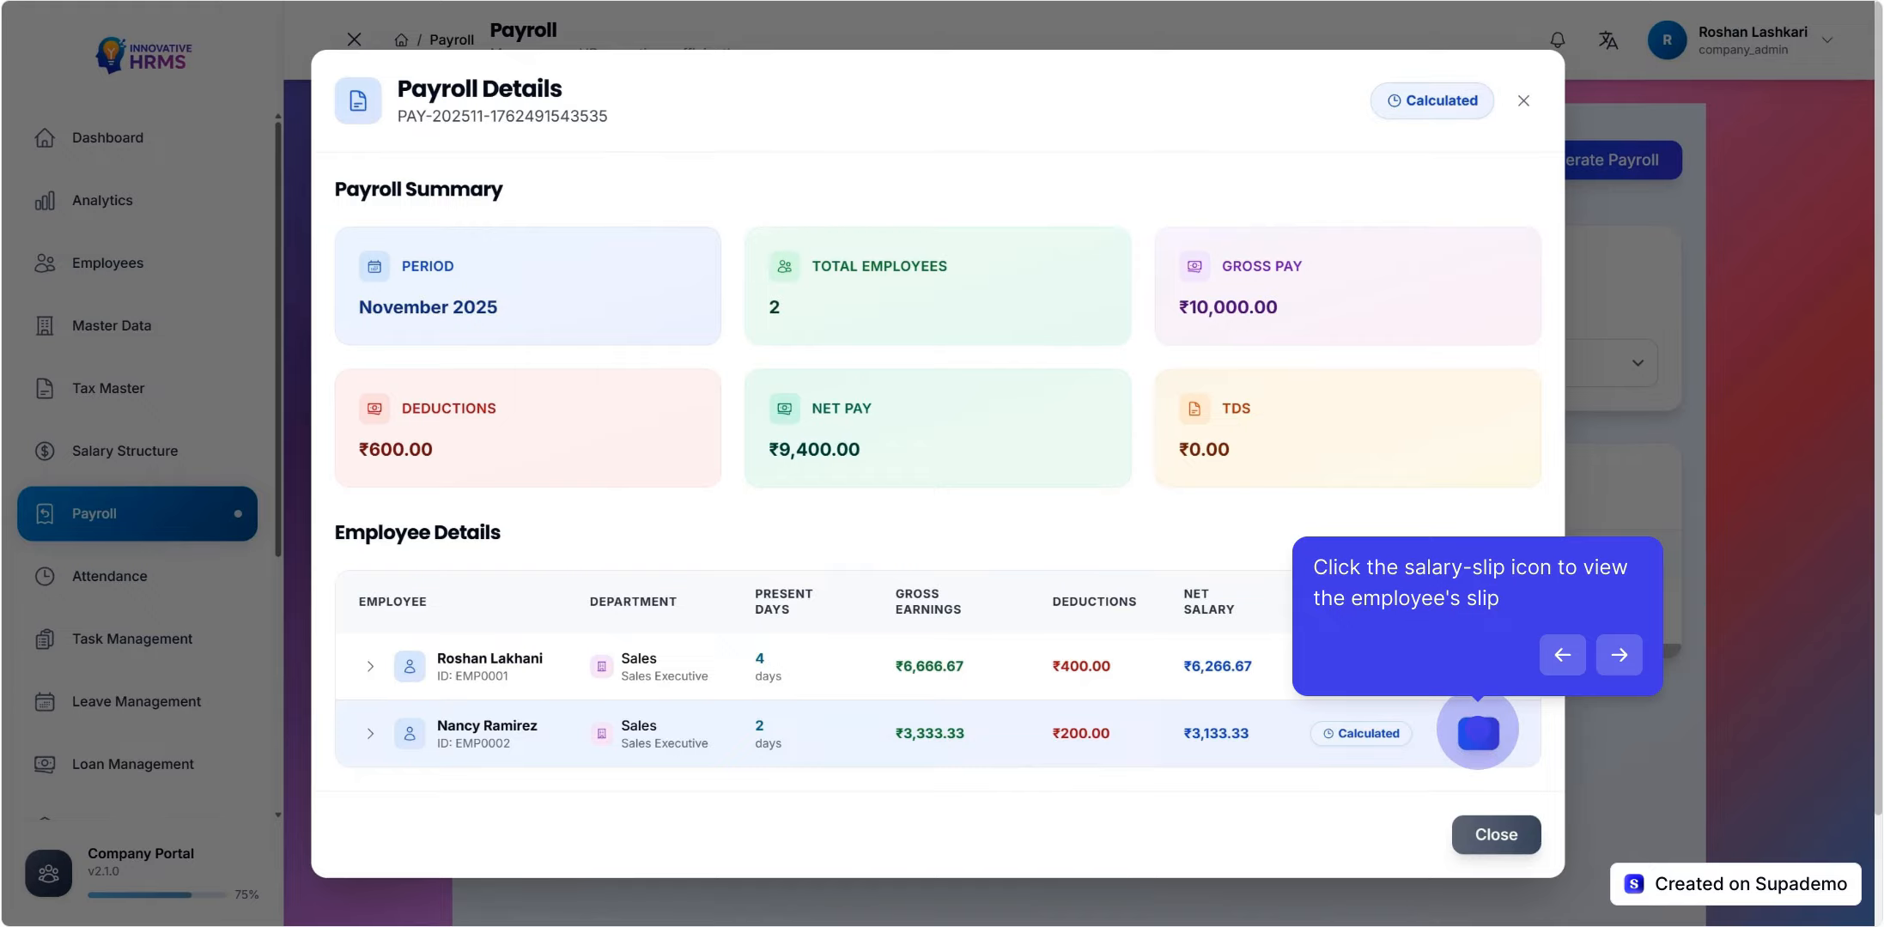
click(1478, 734)
scroll(1166, 562, down, 7)
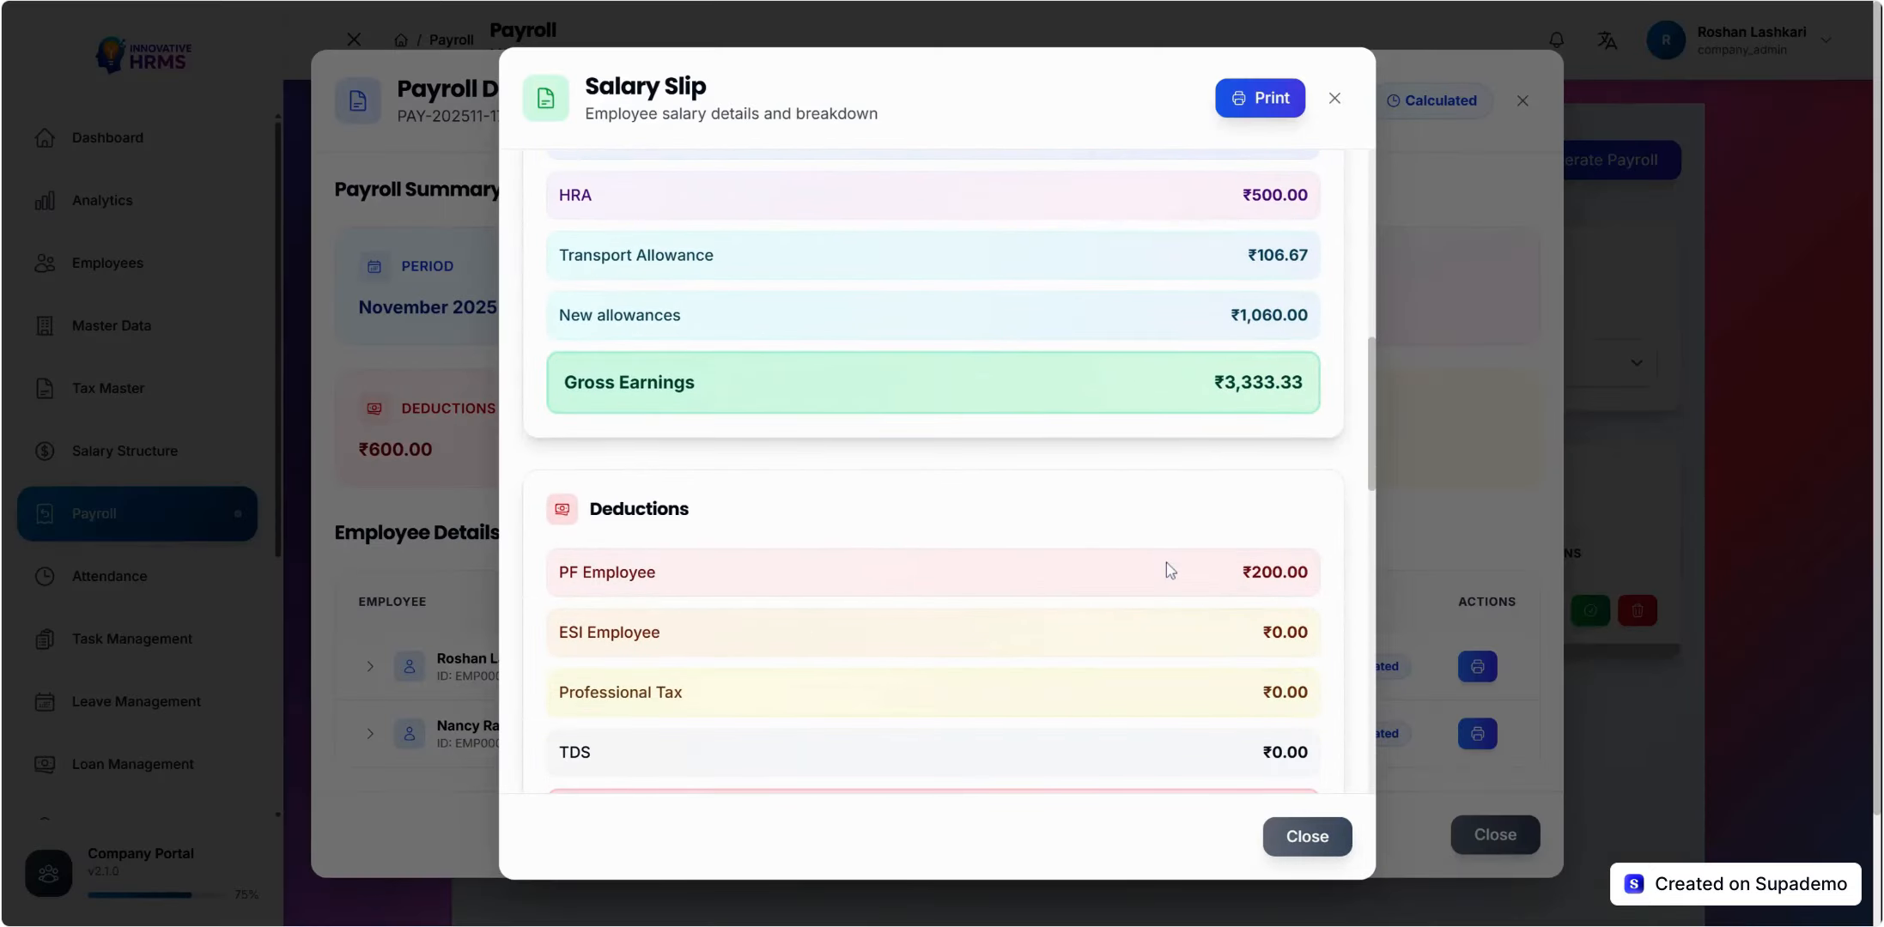